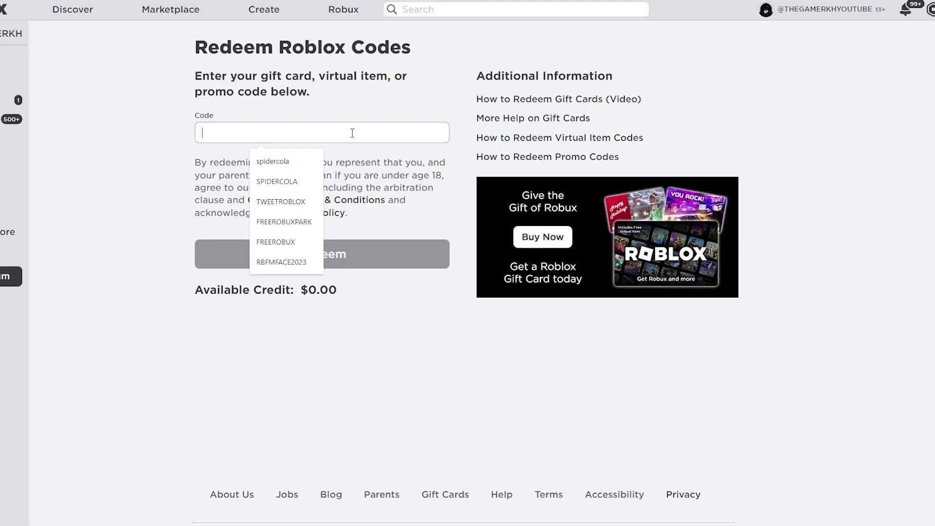
Paste the gift code into the Code field, redeem it for 100 Robux, and close the confirmation
{"action": "mouse_move", "coordinate": [320, 132]}
{"action": "left_mouse_down"}
{"action": "mouse_move", "coordinate": [204, 133]}
{"action": "mouse_move", "coordinate": [312, 132]}
{"action": "left_mouse_up"}
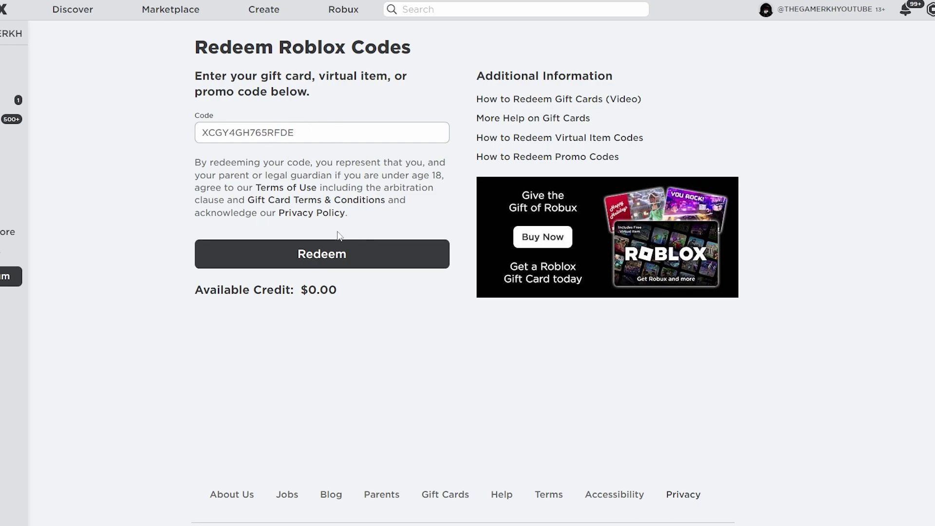
{"action": "left_click", "coordinate": [329, 248]}
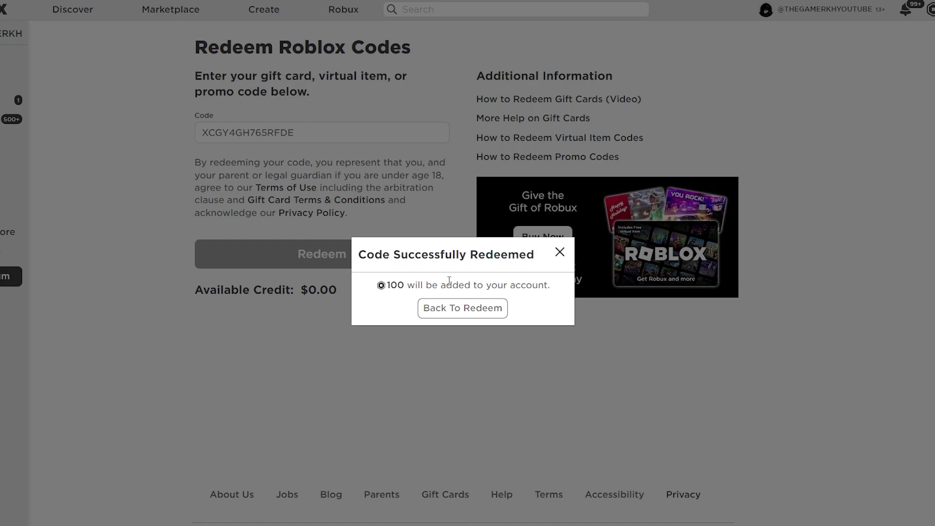
{"action": "left_click", "coordinate": [445, 307]}
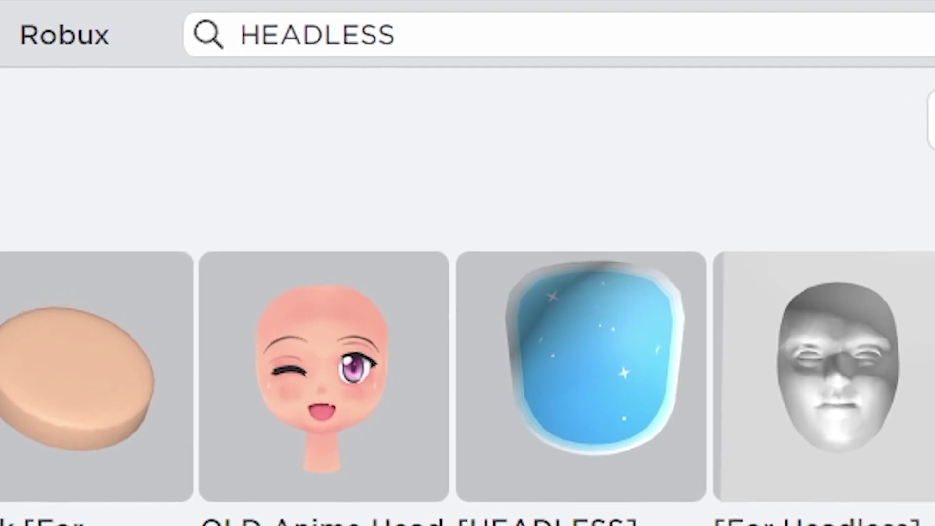
Search the Marketplace for 'headless' items, scroll the results grid, and drag the Head Type slider
{"action": "left_click", "coordinate": [428, 39]}
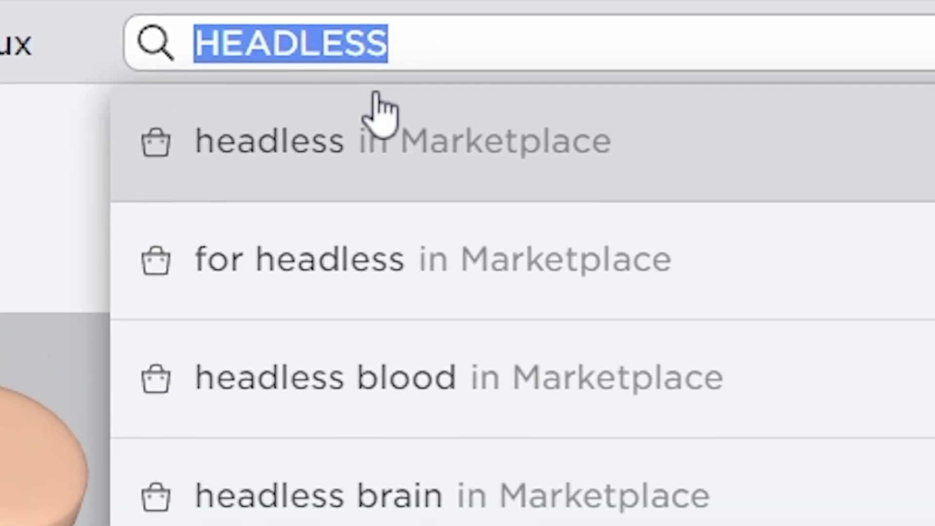
{"action": "left_click", "coordinate": [513, 152]}
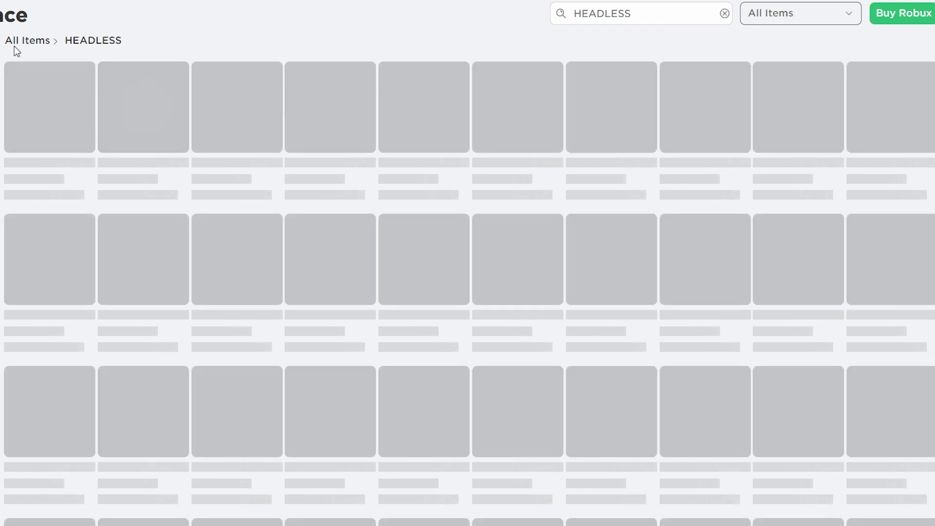
{"action": "scroll", "coordinate": [398, 149], "scroll_direction": "down", "scroll_amount": 1}
{"action": "scroll", "coordinate": [398, 149], "scroll_direction": "down", "scroll_amount": 10}
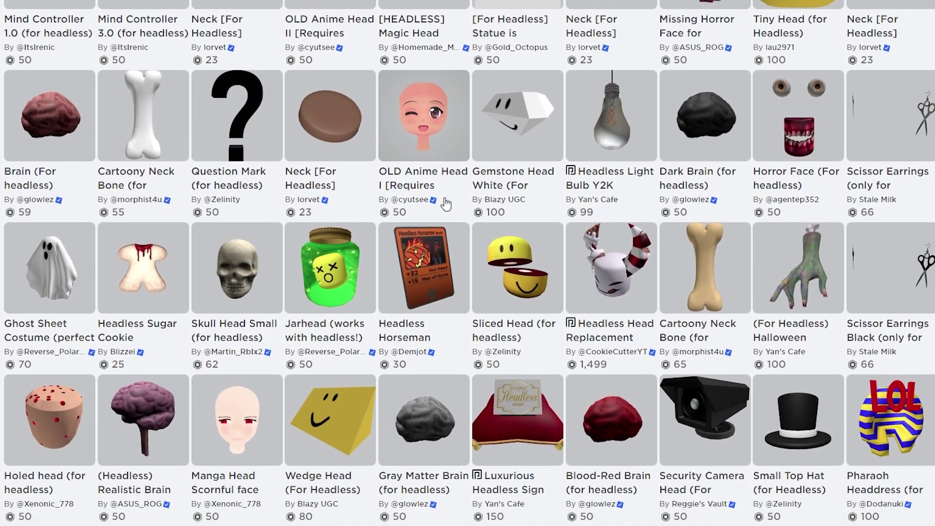
{"action": "scroll", "coordinate": [429, 222], "scroll_direction": "down", "scroll_amount": 3}
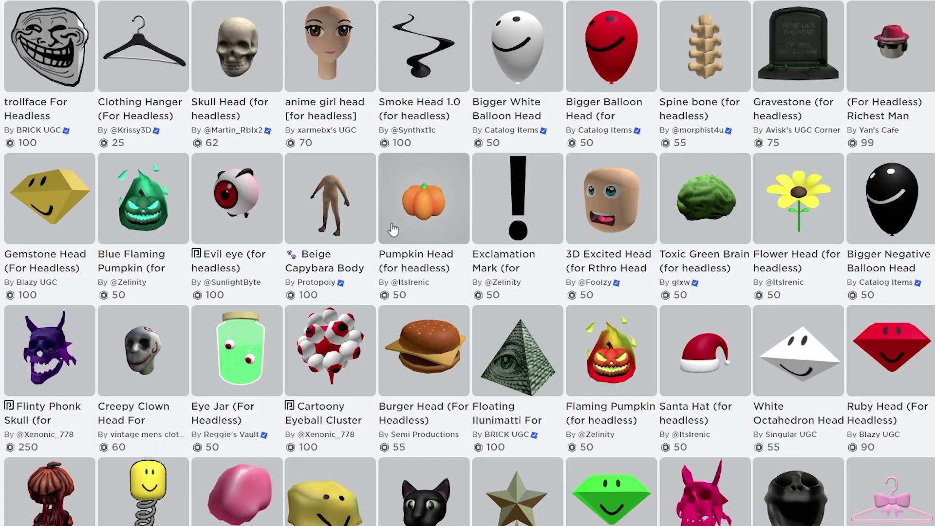
{"action": "scroll", "coordinate": [429, 222], "scroll_direction": "up", "scroll_amount": 5}
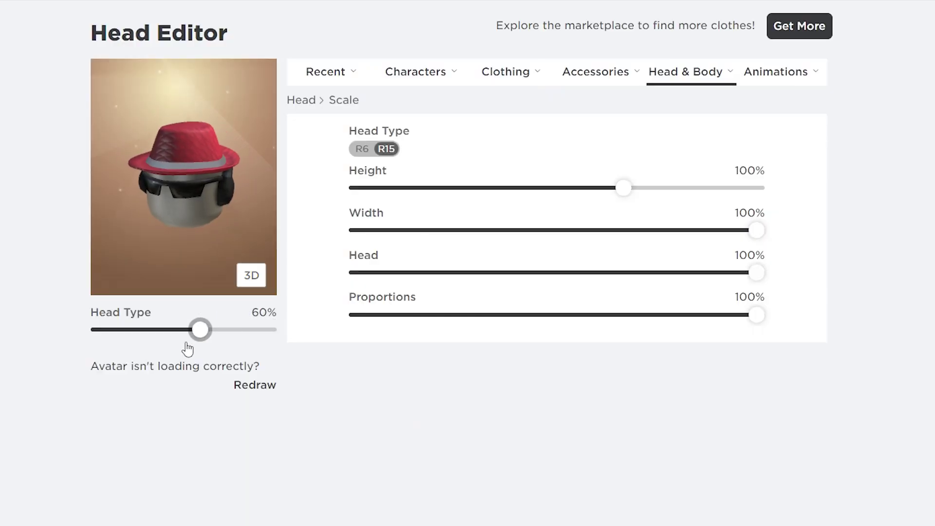
{"action": "left_click_drag", "start_coordinate": [187, 350], "coordinate": [96, 359]}
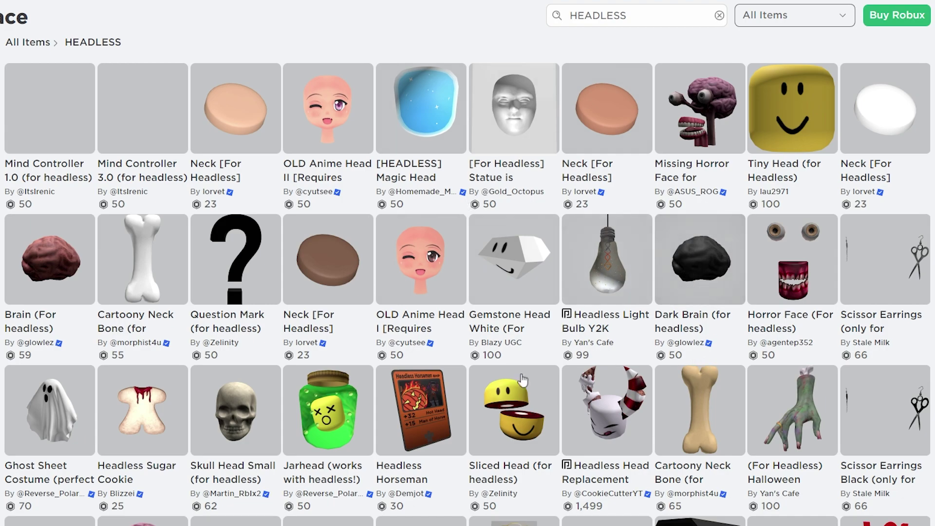
{"action": "scroll", "coordinate": [487, 254], "scroll_direction": "down", "scroll_amount": 3}
Add a group member by username as a one-time payout recipient
{"action": "scroll", "coordinate": [488, 254], "scroll_direction": "down", "scroll_amount": 3}
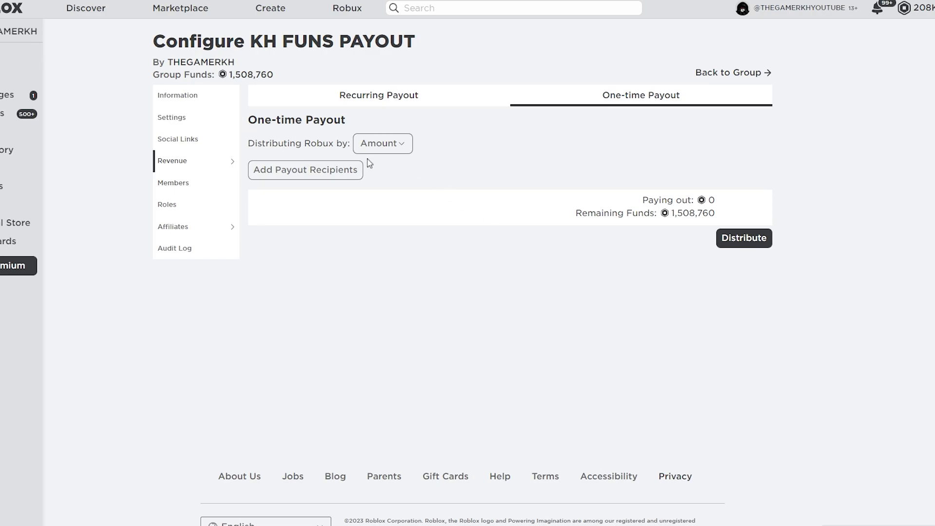
{"action": "left_click", "coordinate": [340, 171]}
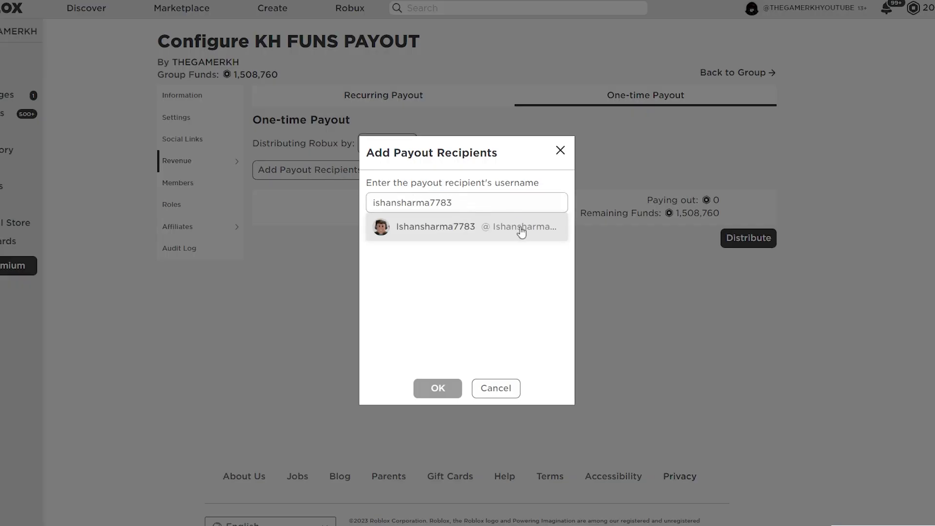
{"action": "left_click", "coordinate": [521, 232]}
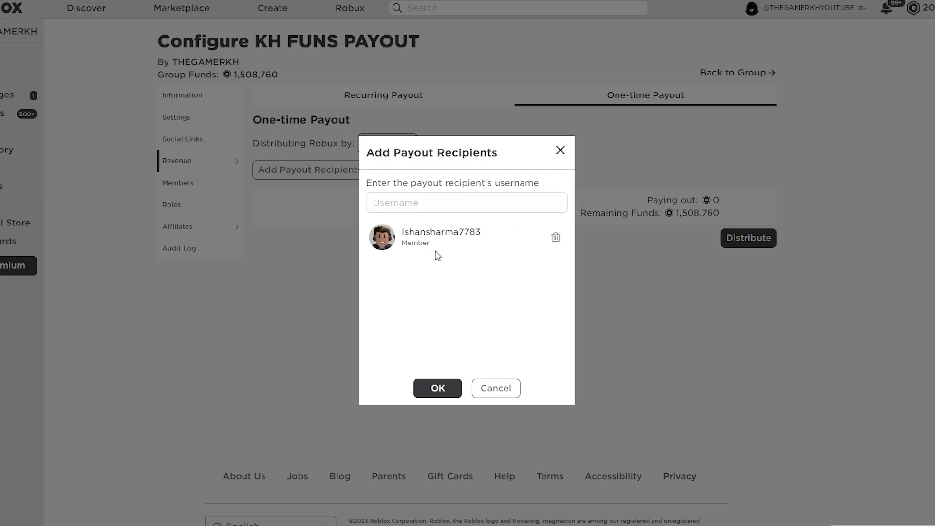
{"action": "left_click", "coordinate": [440, 388]}
Set the recipient's amount to 31,000 Robux and distribute the payout
{"action": "left_click", "coordinate": [667, 206]}
{"action": "type", "text": "310"}
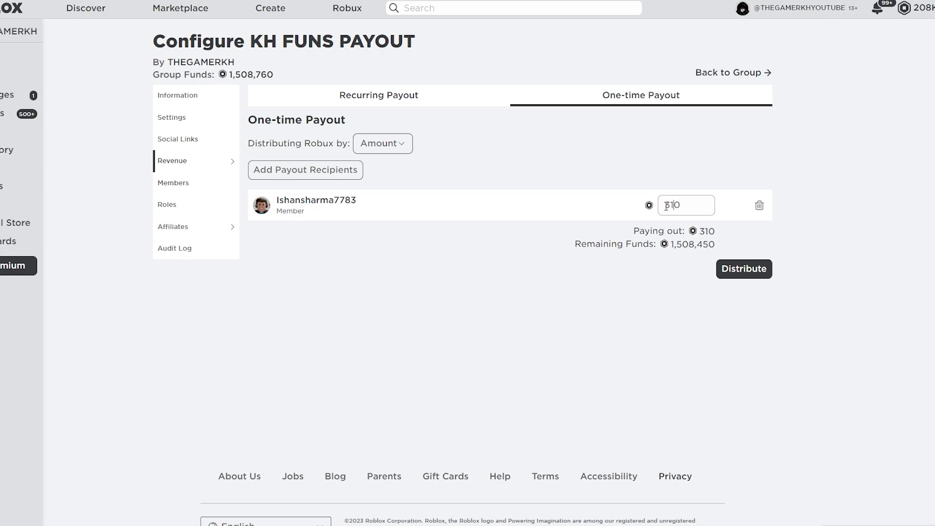
{"action": "type", "text": "0"}
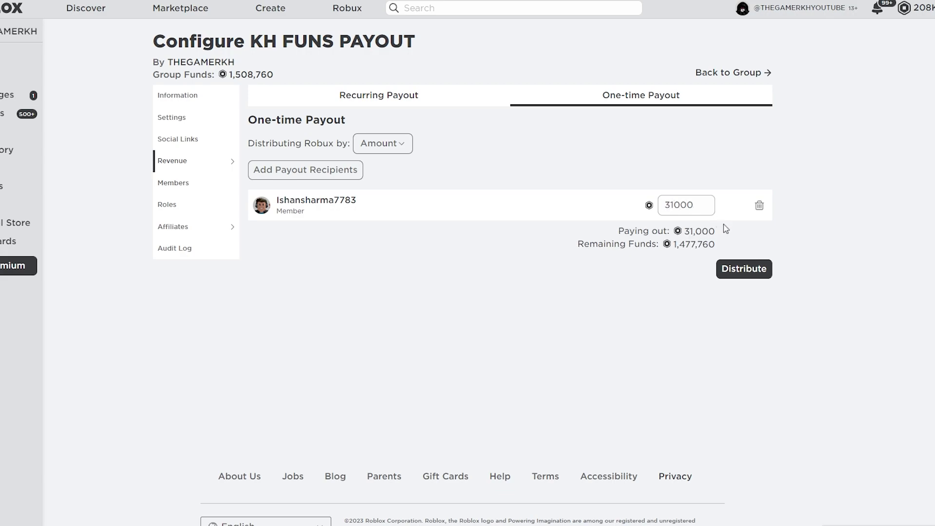
{"action": "left_click", "coordinate": [740, 269]}
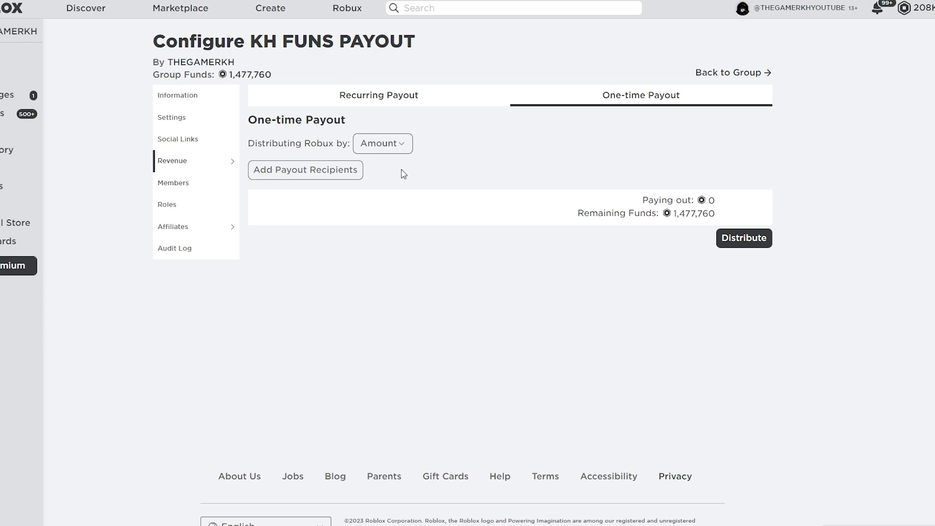
Add the second member as a payout recipient using the pasted username
{"action": "left_click", "coordinate": [299, 177]}
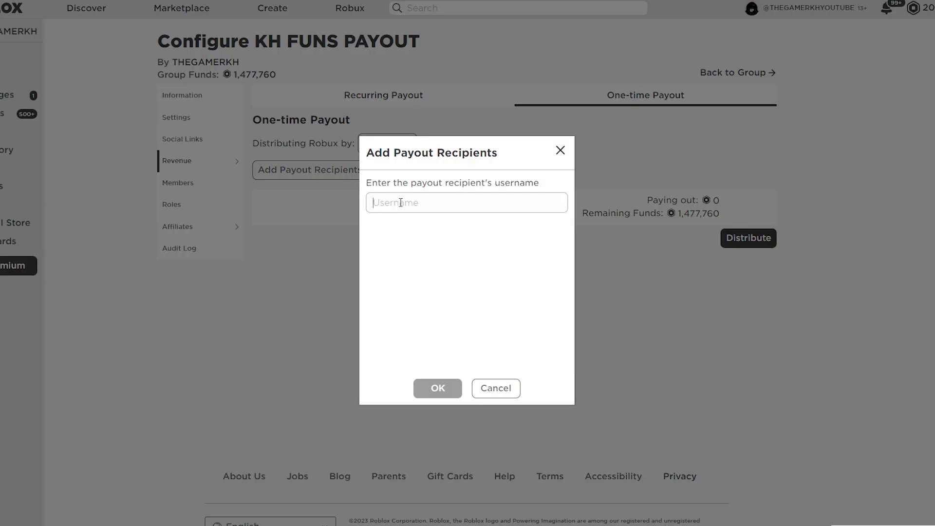
{"action": "type", "text": "David240205"}
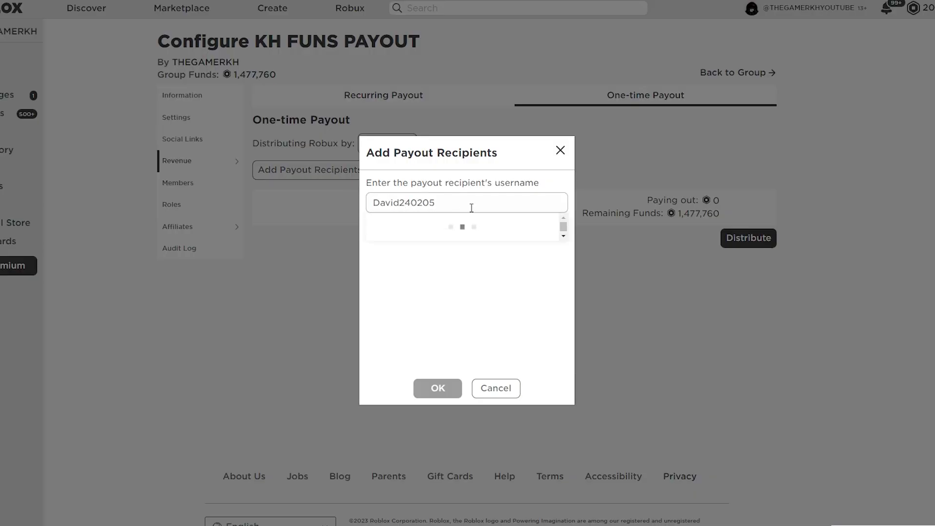
{"action": "left_click", "coordinate": [476, 236]}
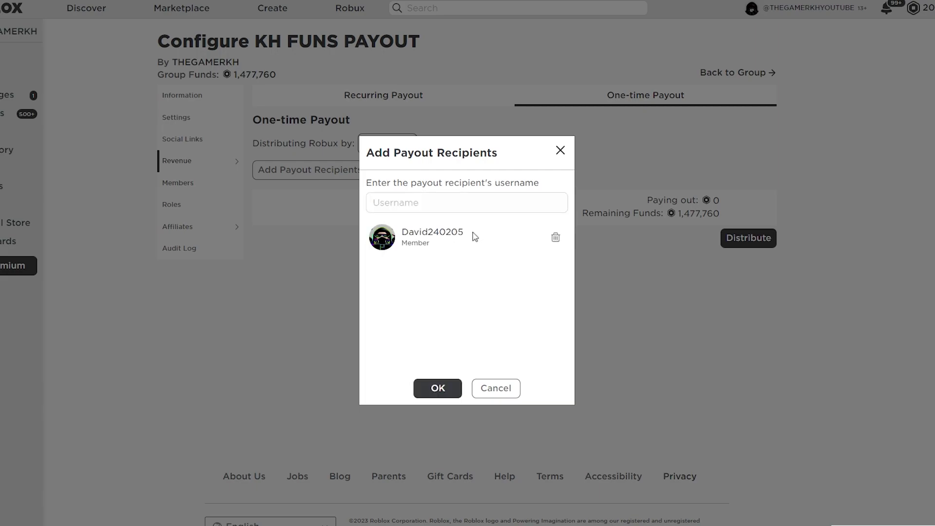
{"action": "left_click", "coordinate": [439, 388]}
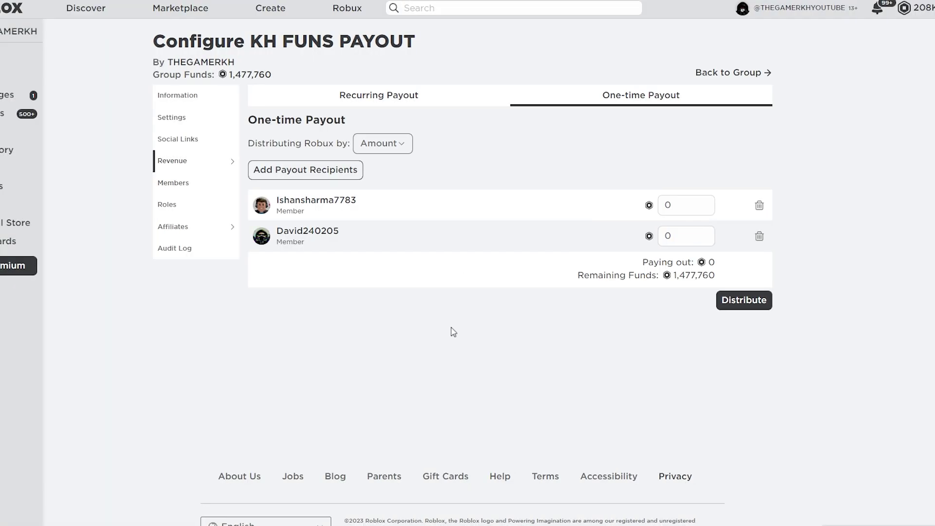
Remove the first member's row, then pay the second member 31,000 Robux
{"action": "left_click", "coordinate": [755, 207]}
{"action": "left_click", "coordinate": [667, 206]}
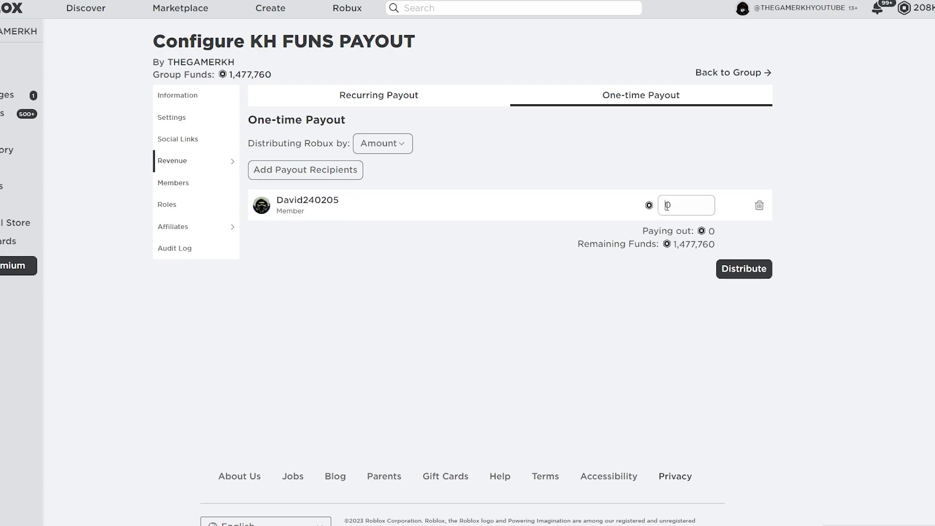
{"action": "type", "text": "310"}
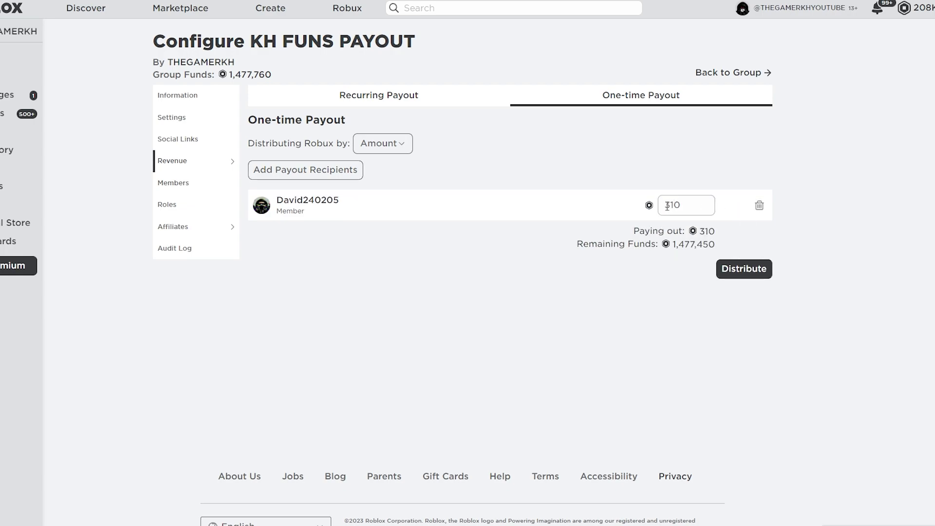
{"action": "type", "text": "00"}
{"action": "left_click", "coordinate": [736, 268]}
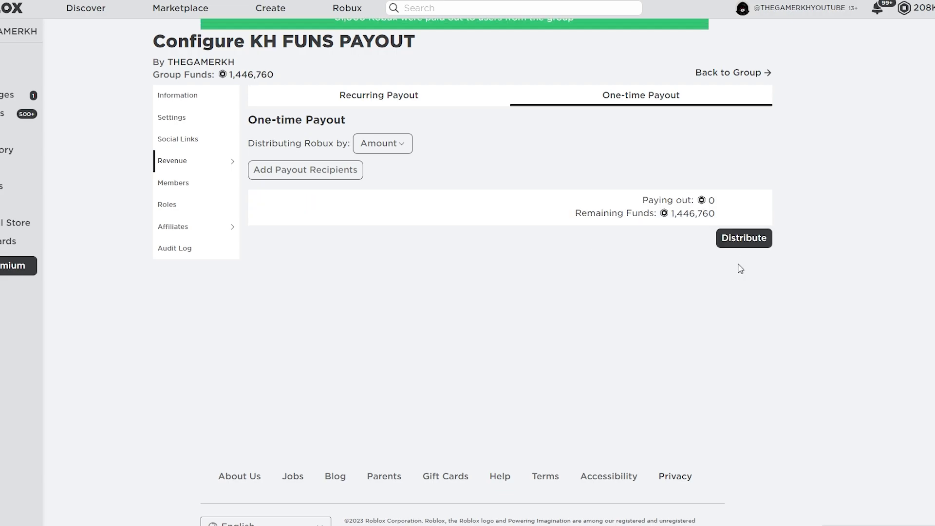
Add the next member from the username suggestions as a payout recipient
{"action": "left_click_drag", "start_coordinate": [361, 33], "coordinate": [372, 64]}
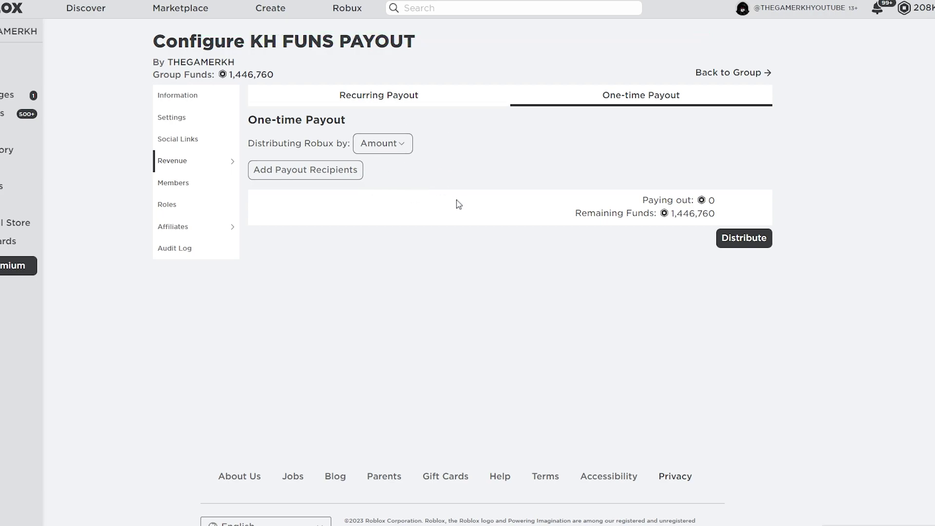
{"action": "left_click", "coordinate": [306, 171]}
{"action": "left_click", "coordinate": [423, 207]}
{"action": "type", "text": "MonkeyDLuffy4538"}
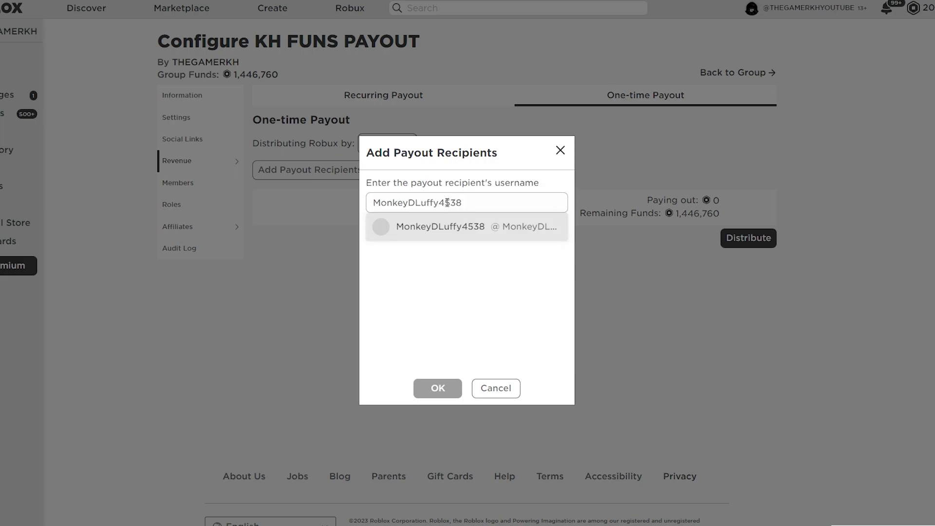
{"action": "left_click", "coordinate": [455, 233]}
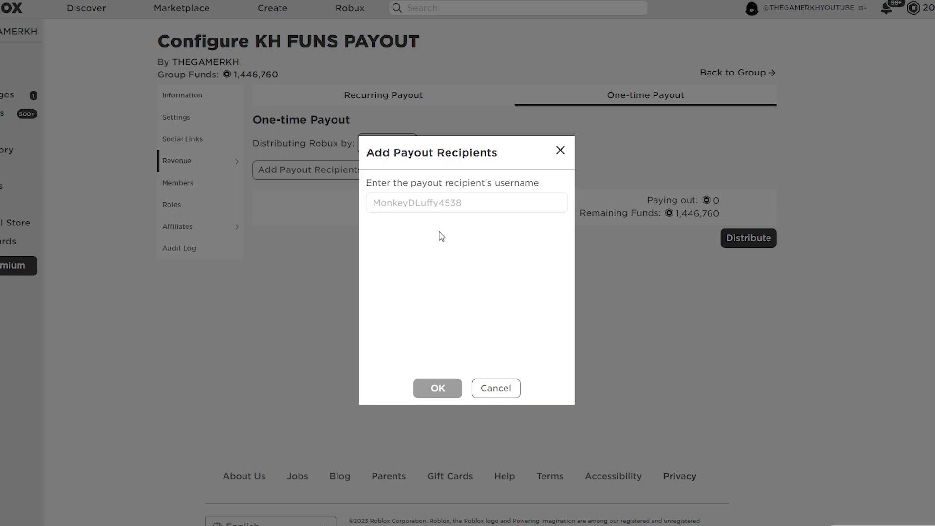
{"action": "left_click", "coordinate": [443, 389]}
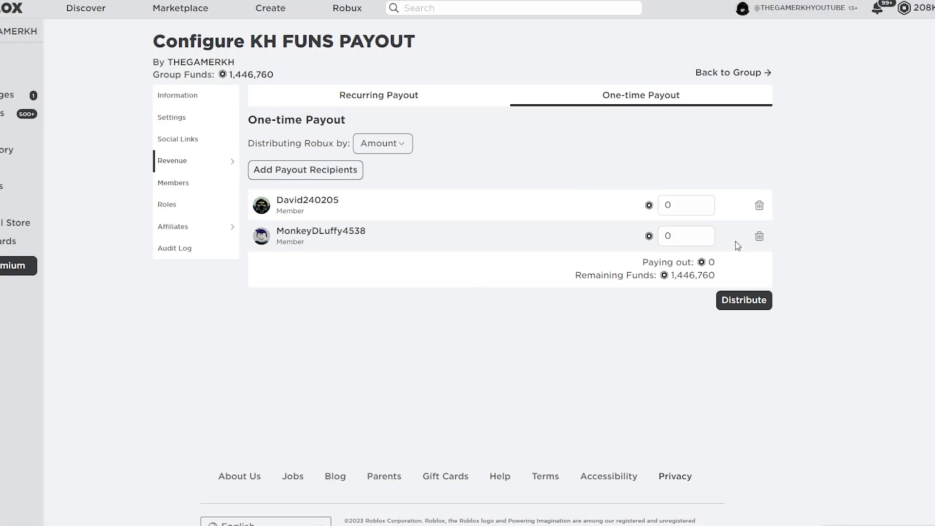
Delete the earlier recipient's row and distribute 31,000 Robux to the new member
{"action": "left_click", "coordinate": [759, 205]}
{"action": "left_click", "coordinate": [667, 206]}
{"action": "type", "text": "31"}
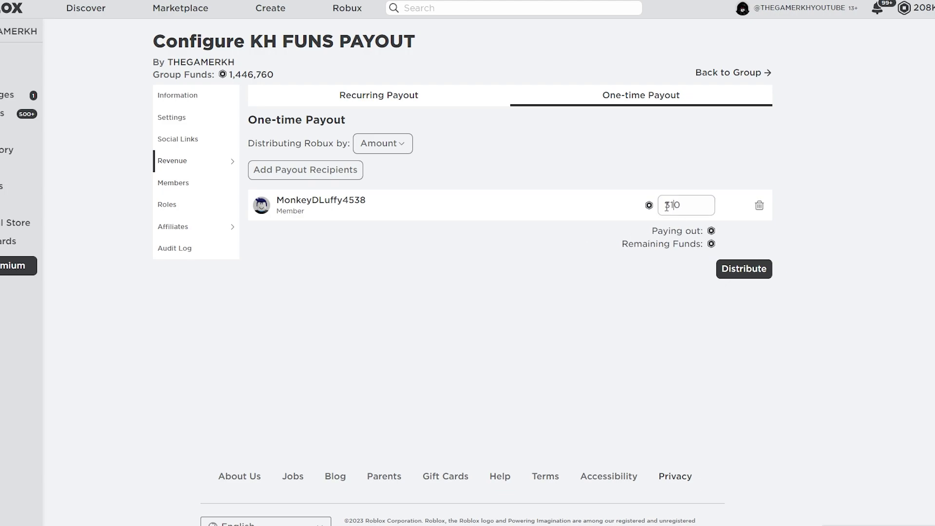
{"action": "type", "text": "00"}
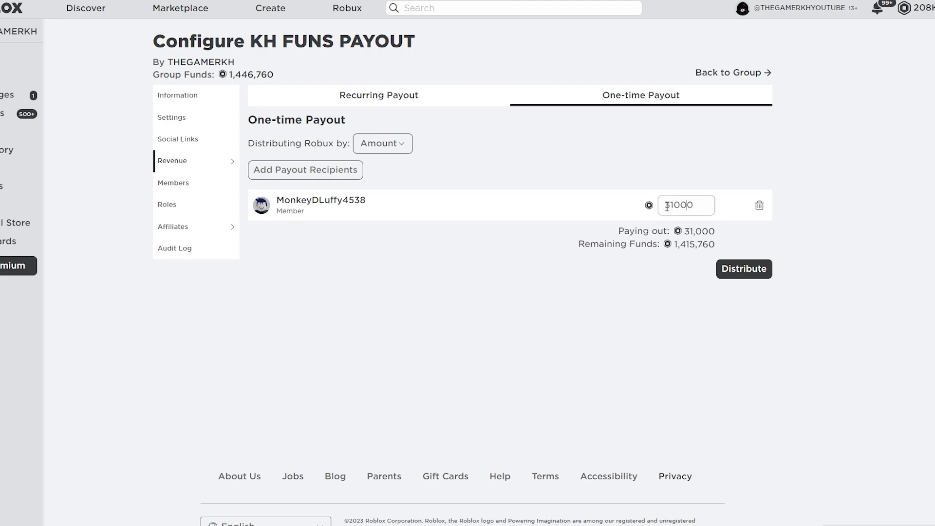
{"action": "left_click", "coordinate": [740, 269]}
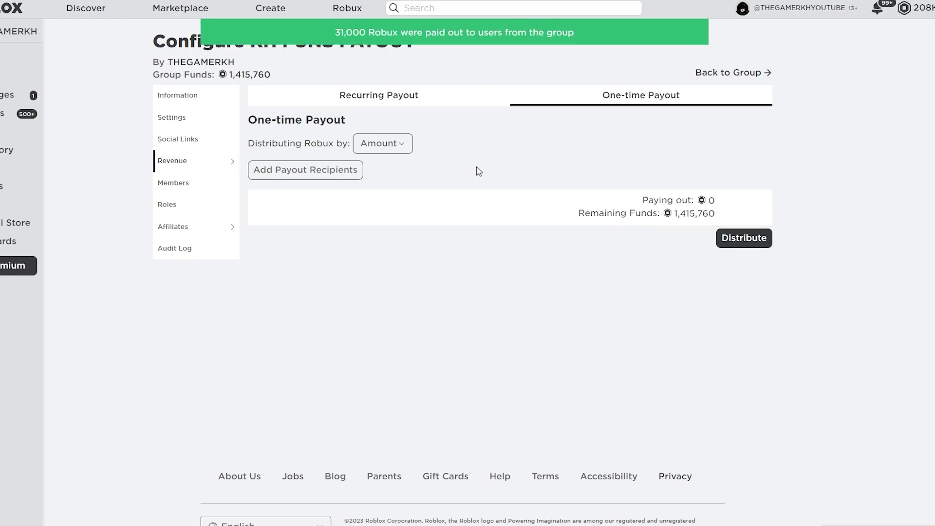
{"action": "left_click_drag", "start_coordinate": [334, 32], "coordinate": [365, 32]}
{"action": "left_click", "coordinate": [420, 74]}
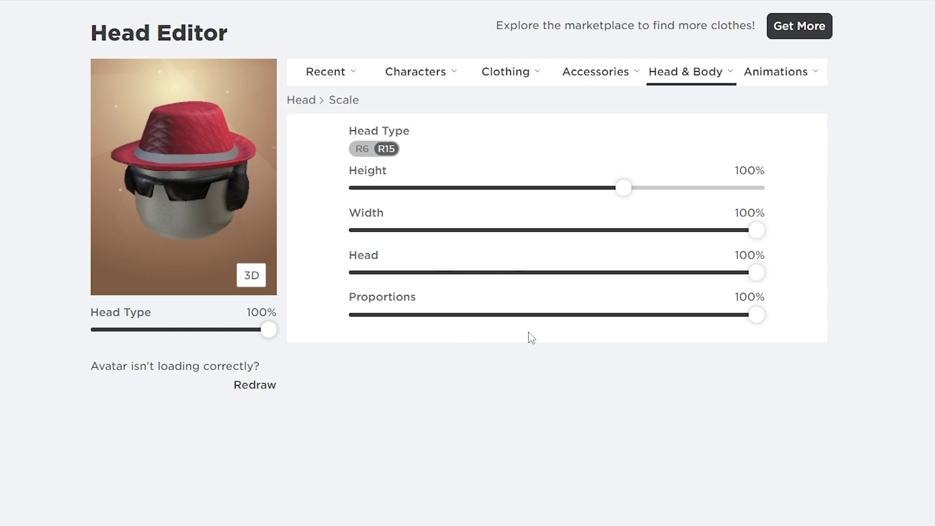
Drag the avatar's Head Type slider down to 0%
{"action": "left_click_drag", "start_coordinate": [275, 336], "coordinate": [96, 357]}
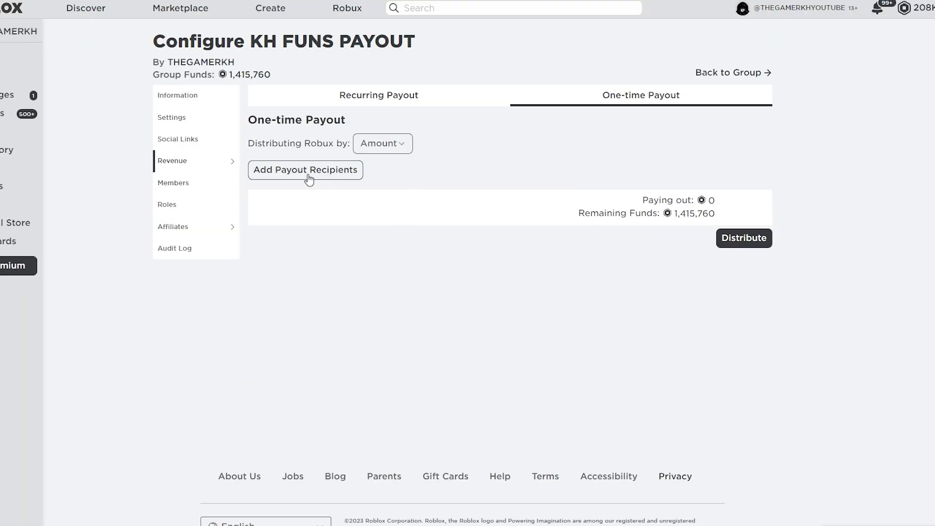
Add the next user as a payout recipient using the pasted username
{"action": "left_click", "coordinate": [309, 176]}
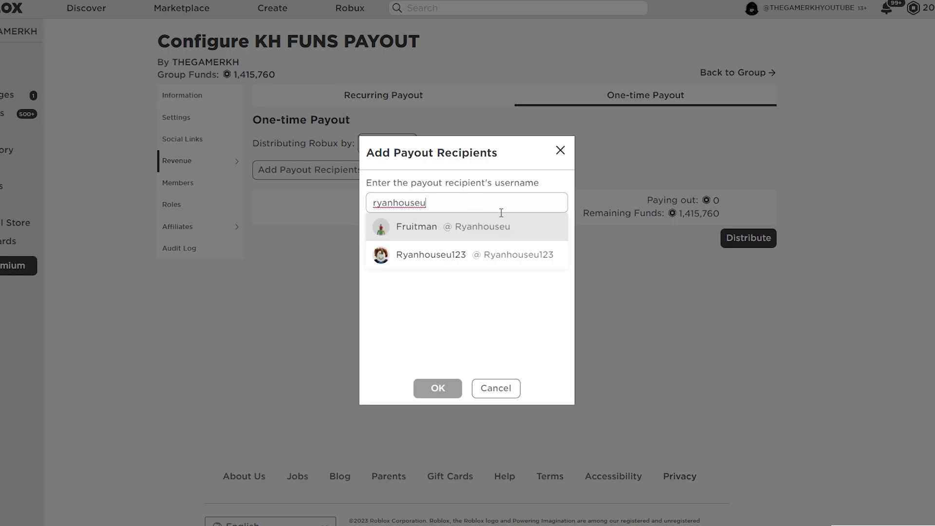
{"action": "left_click", "coordinate": [501, 224]}
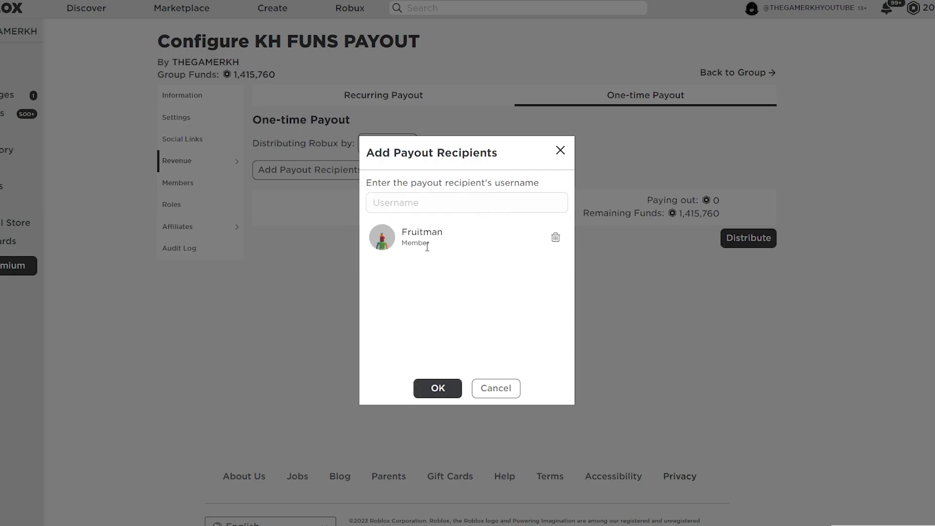
{"action": "left_click", "coordinate": [435, 388]}
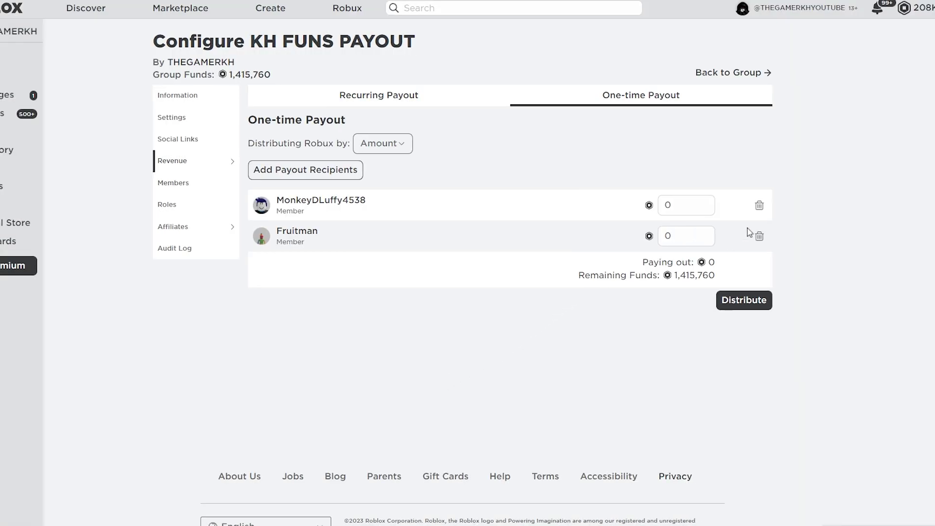
Remove the previously paid row and pay the new recipient 31,000 Robux
{"action": "left_click", "coordinate": [759, 205]}
{"action": "left_click", "coordinate": [666, 205]}
{"action": "type", "text": "310"}
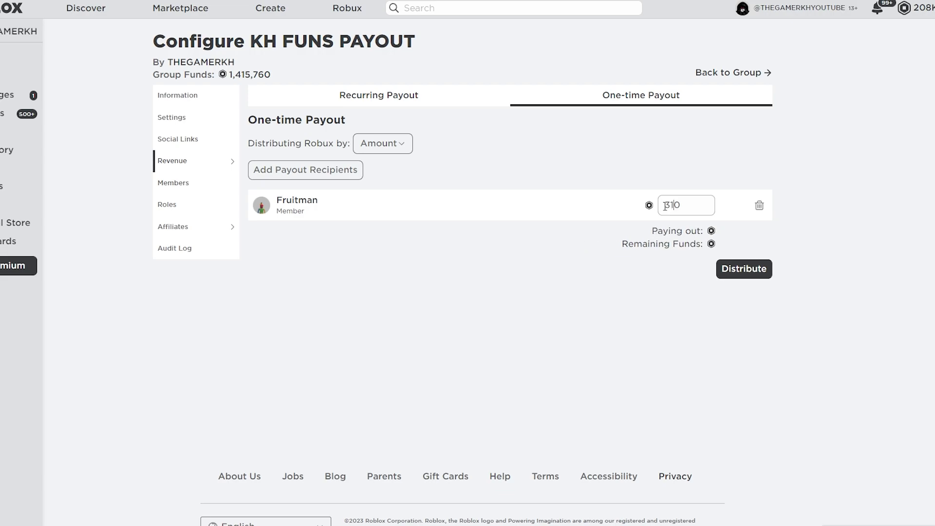
{"action": "type", "text": "00"}
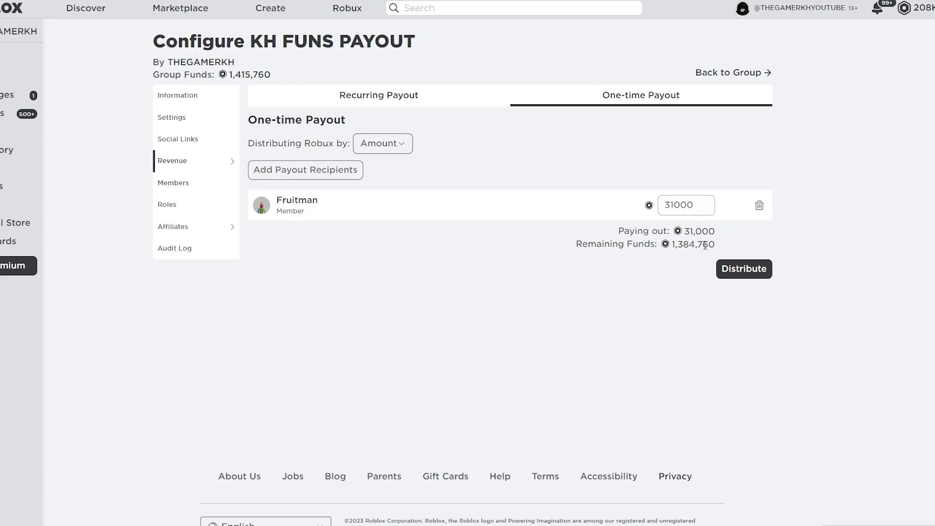
{"action": "left_click", "coordinate": [741, 273]}
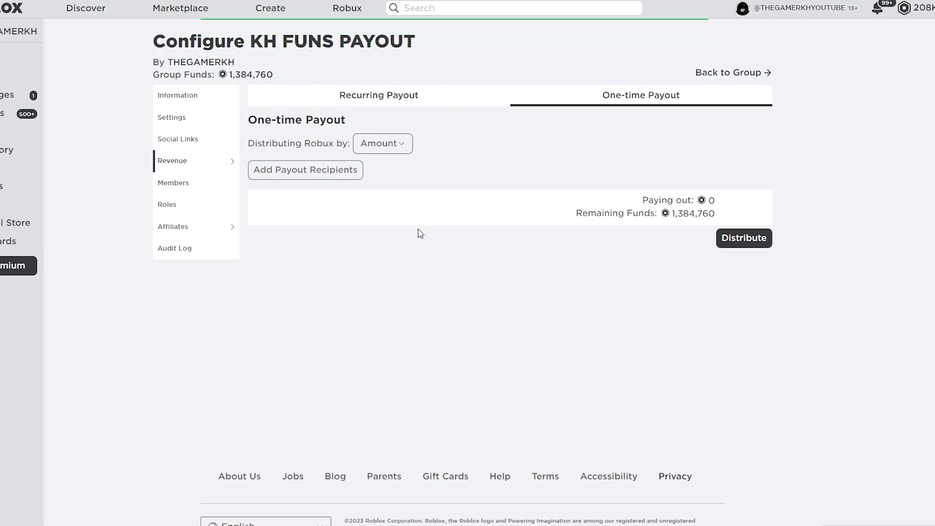
{"action": "left_click", "coordinate": [304, 171]}
Type the new user's username and add them as a payout recipient
{"action": "left_click", "coordinate": [413, 200]}
{"action": "type", "text": "Drakethpo4"}
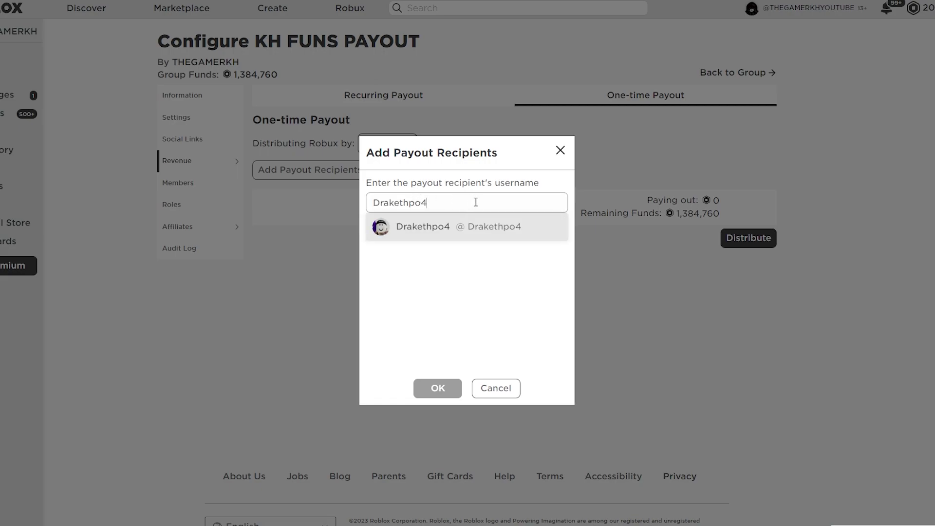
{"action": "left_click", "coordinate": [461, 236]}
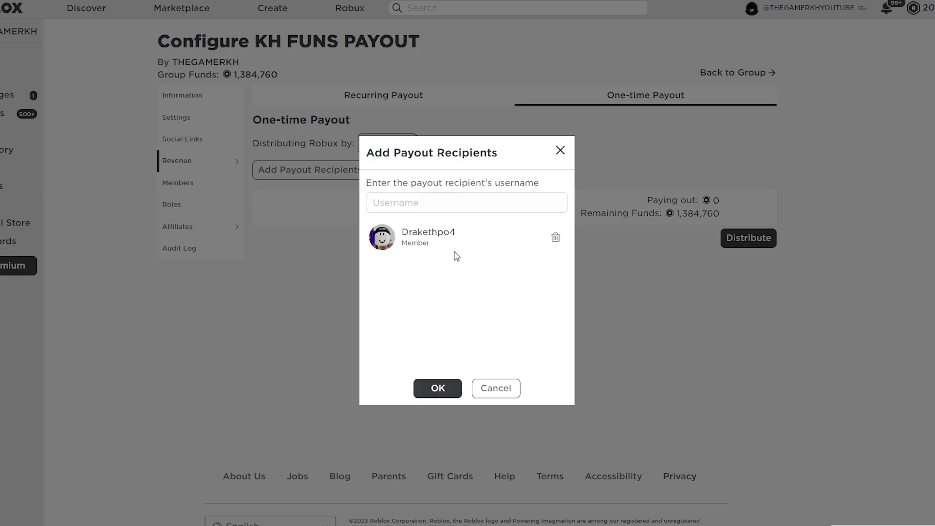
{"action": "left_click", "coordinate": [438, 388]}
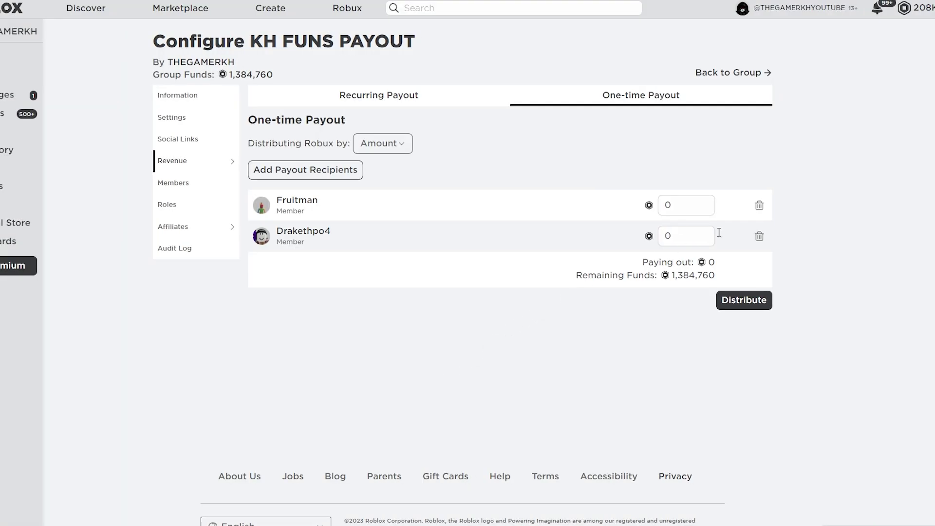
Delete the previous recipient's row and distribute 31,000 Robux to the new user
{"action": "left_click", "coordinate": [759, 205]}
{"action": "left_click", "coordinate": [668, 205]}
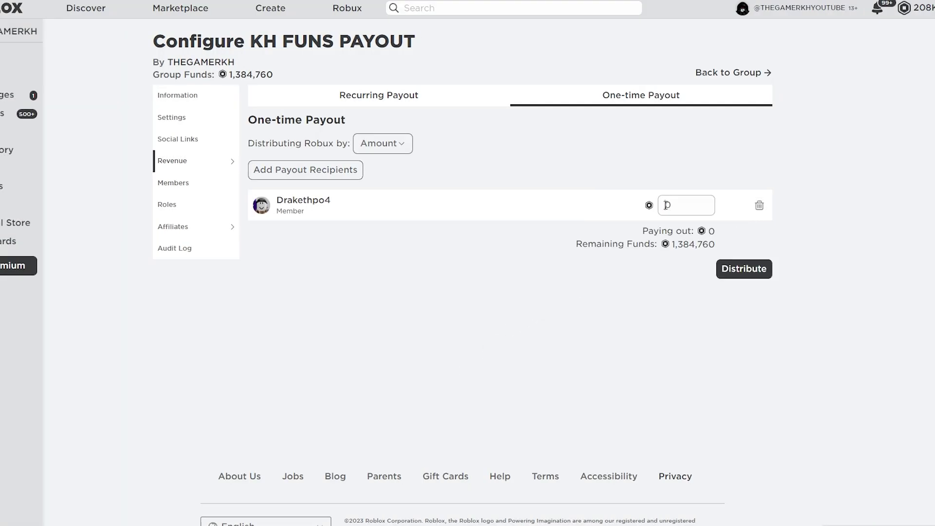
{"action": "type", "text": "310"}
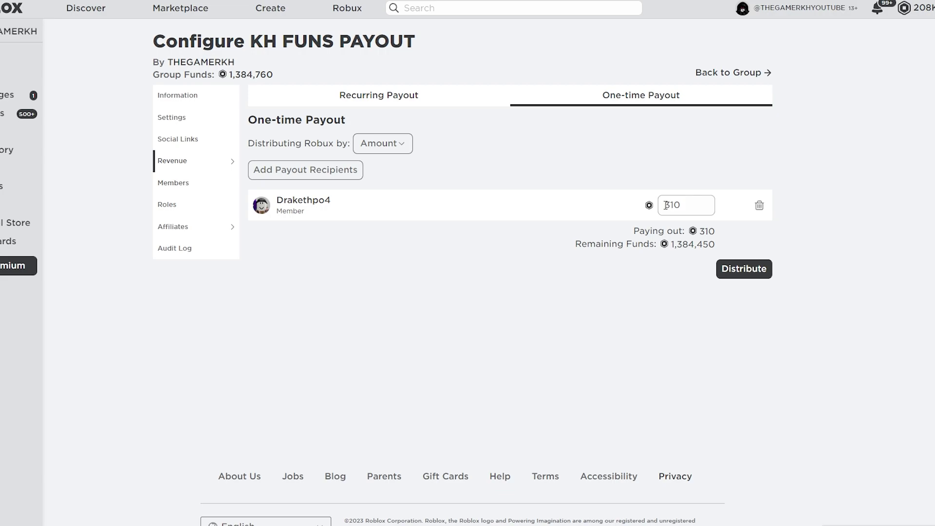
{"action": "type", "text": "00"}
{"action": "left_click", "coordinate": [745, 268]}
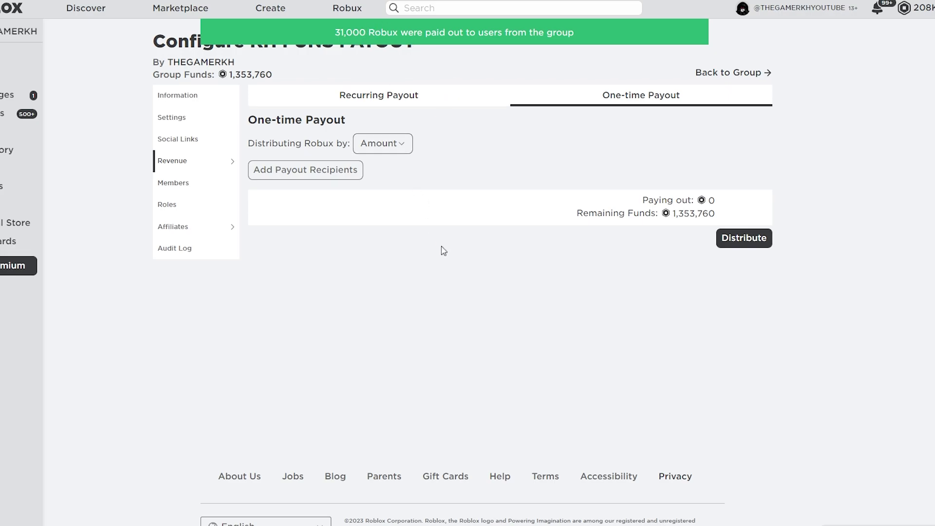
Add another member as a payout recipient using the pasted username
{"action": "left_click", "coordinate": [314, 173]}
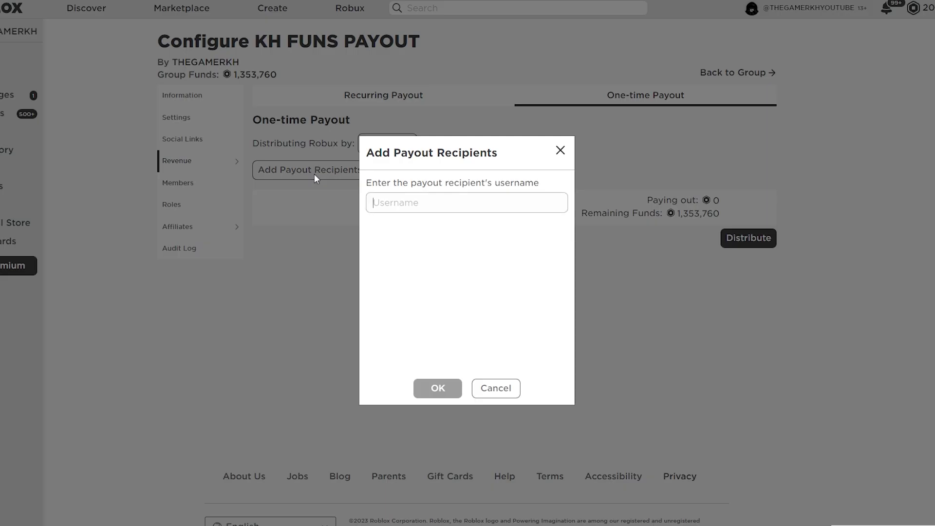
{"action": "left_click", "coordinate": [402, 205]}
{"action": "type", "text": "Lil_DevilO1"}
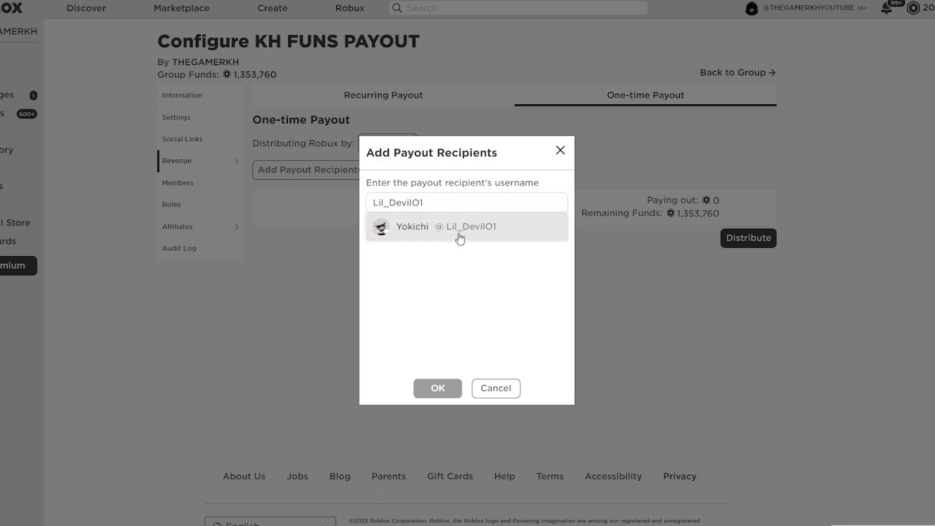
{"action": "left_click", "coordinate": [459, 235]}
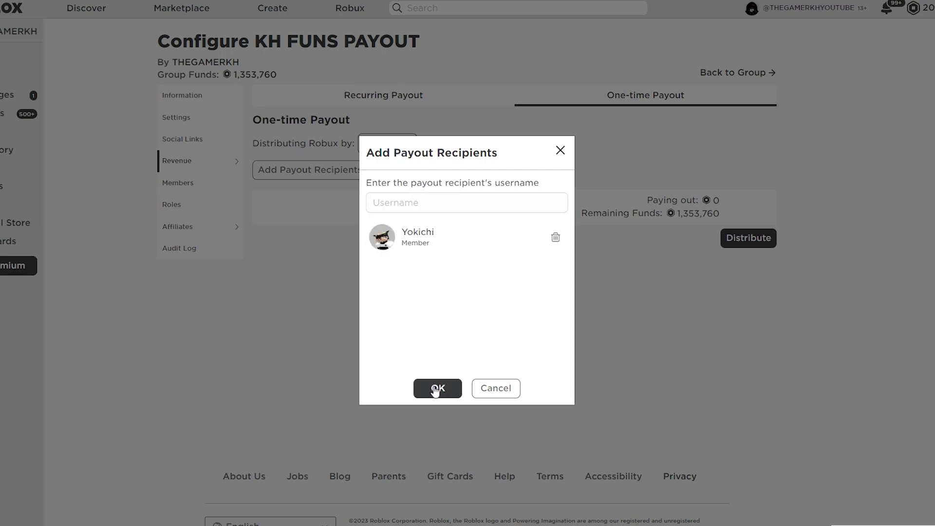
{"action": "left_click", "coordinate": [438, 389]}
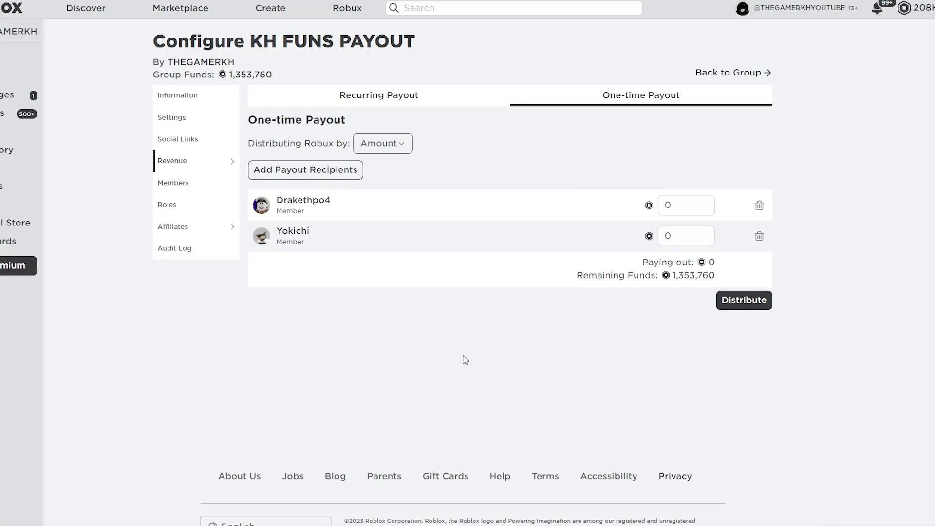
Remove the paid member's row, enter 31000 for the new member, and distribute
{"action": "left_click", "coordinate": [760, 205]}
{"action": "left_click", "coordinate": [666, 205]}
{"action": "type", "text": "310"}
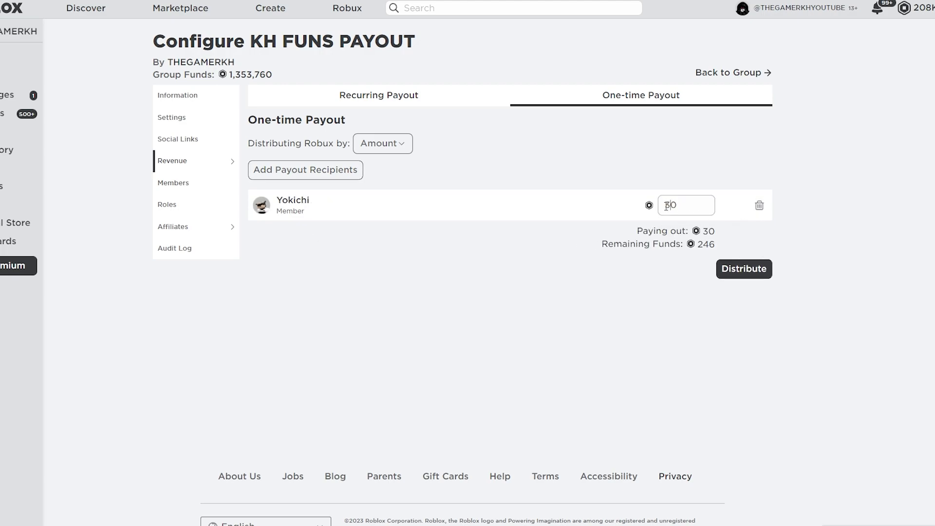
{"action": "type", "text": "00"}
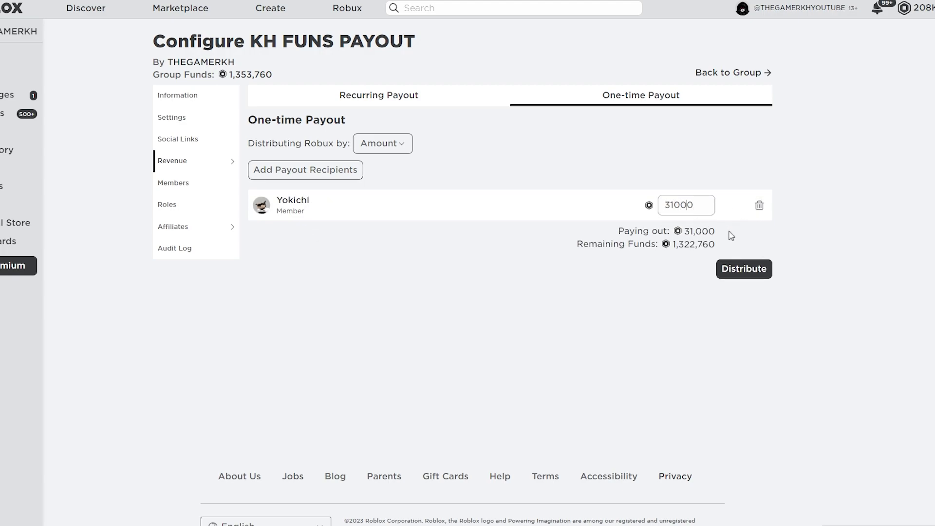
{"action": "left_click", "coordinate": [740, 270]}
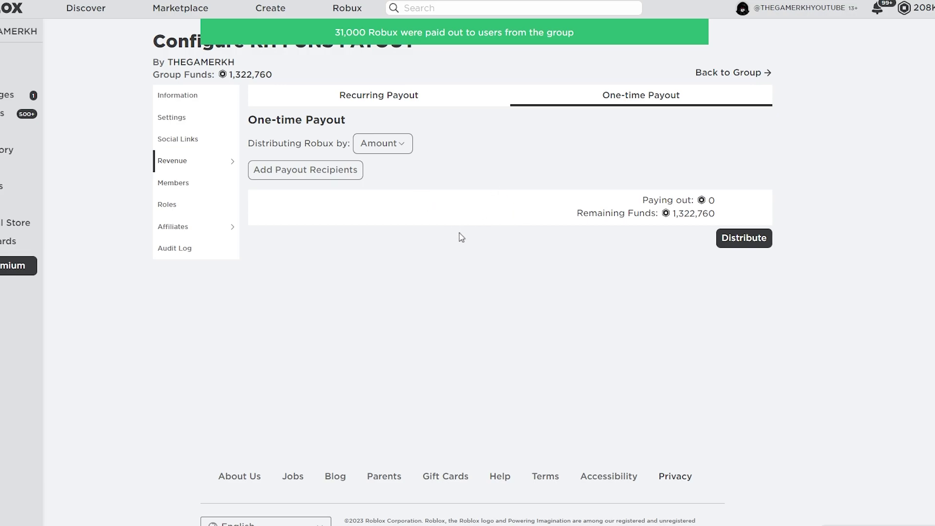
Add the next member from the username suggestions as a payout recipient
{"action": "left_click", "coordinate": [305, 170]}
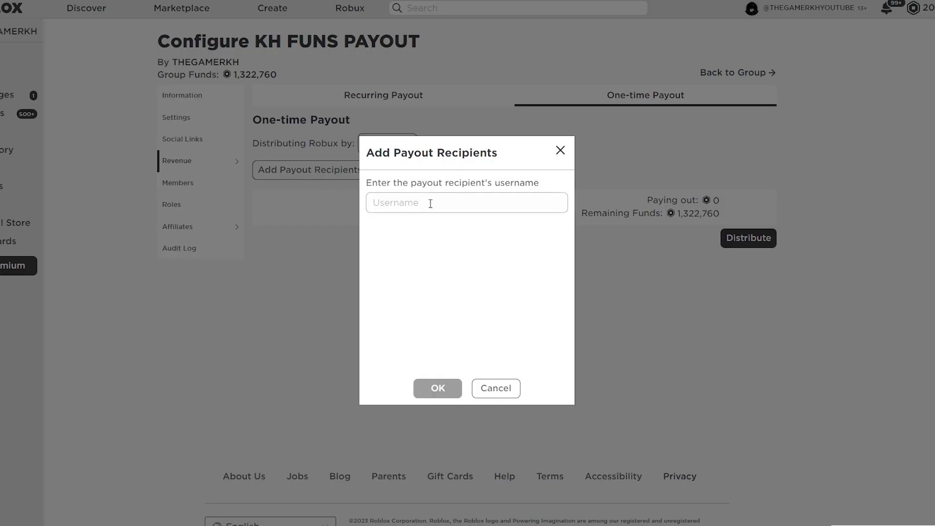
{"action": "type", "text": "XxTonmoyLightingxX"}
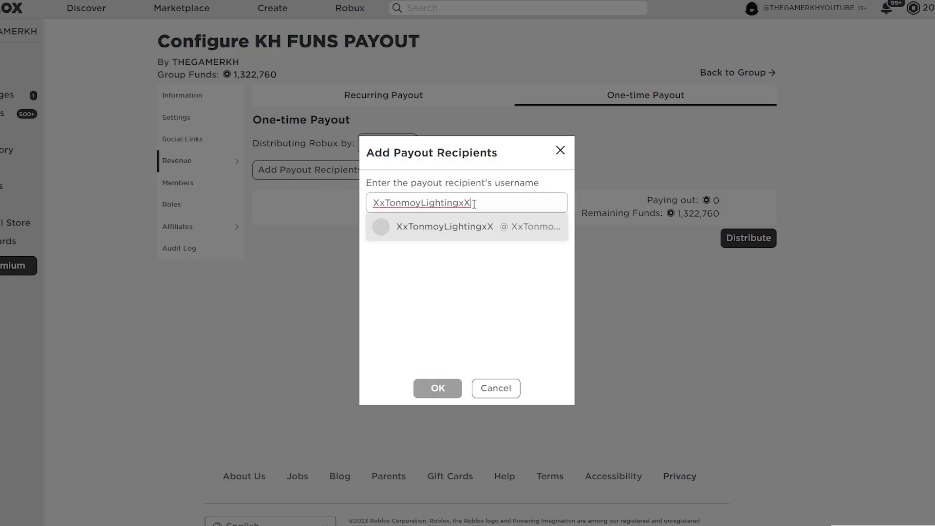
{"action": "left_click", "coordinate": [451, 235]}
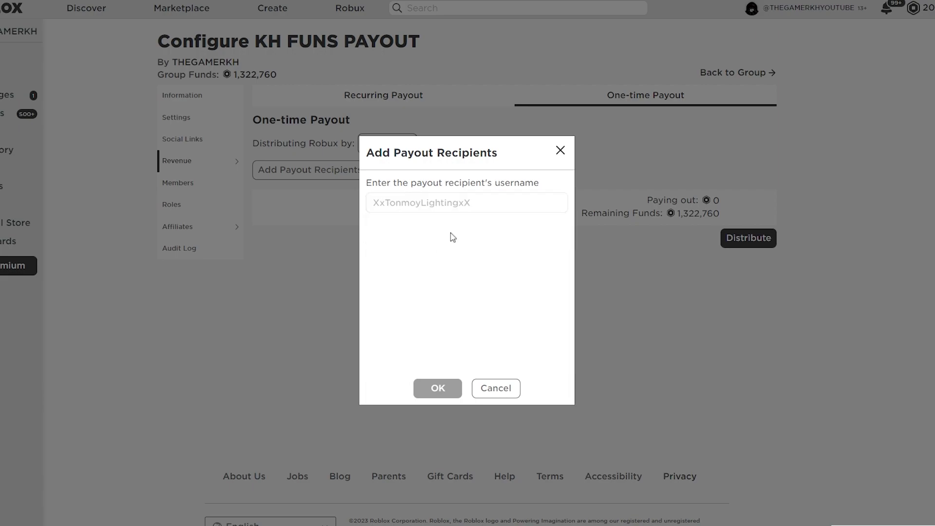
{"action": "left_click", "coordinate": [437, 389]}
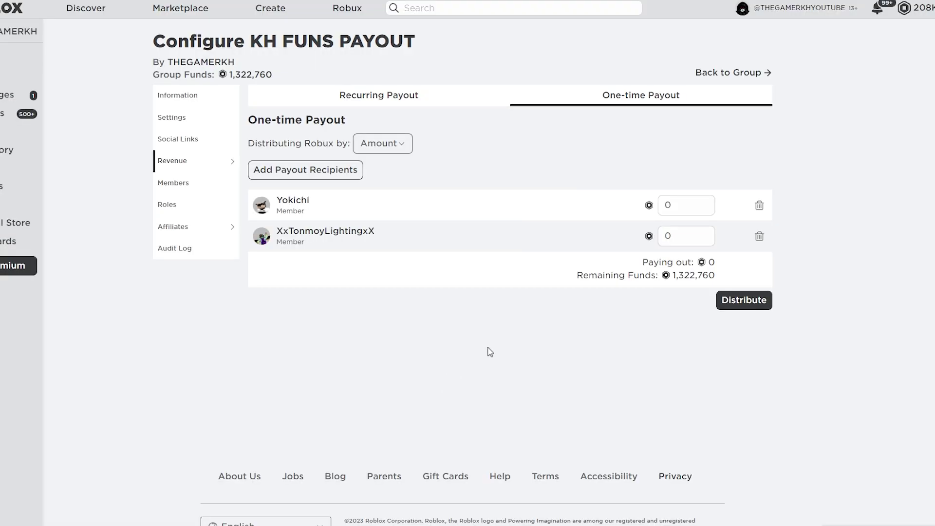
Trash the old recipient row and pay the new member 31,000 Robux
{"action": "left_click", "coordinate": [758, 205]}
{"action": "left_click", "coordinate": [666, 205]}
{"action": "type", "text": "31"}
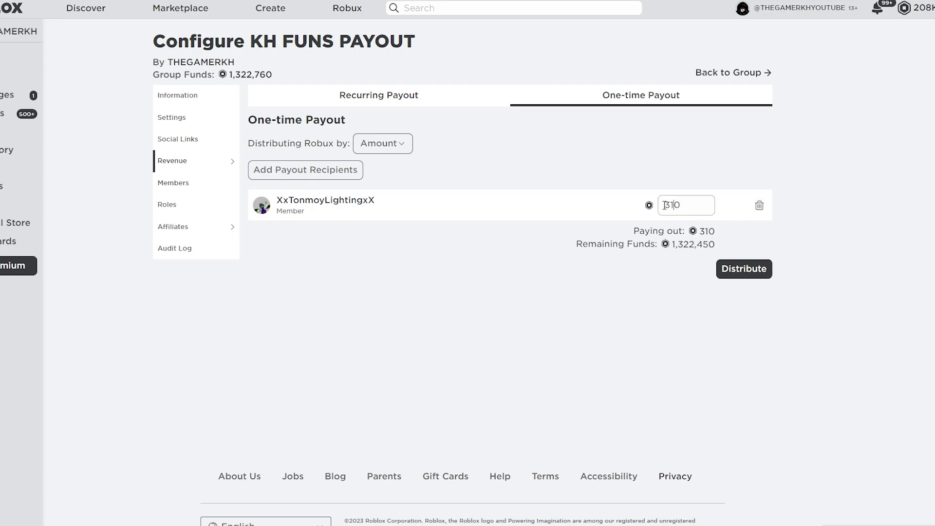
{"action": "type", "text": "00"}
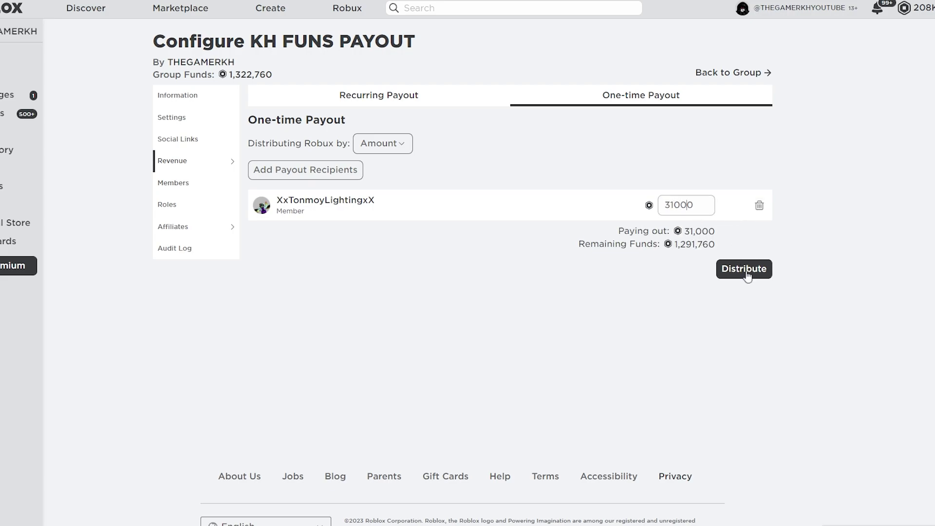
{"action": "left_click", "coordinate": [745, 270]}
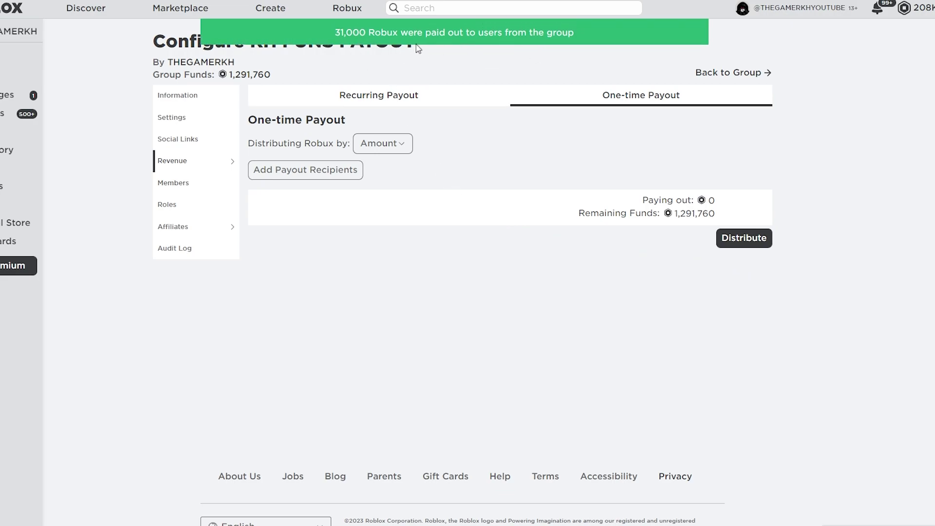
Add the next member as a payout recipient by pasted username and remove the already-paid member
{"action": "left_click", "coordinate": [305, 175]}
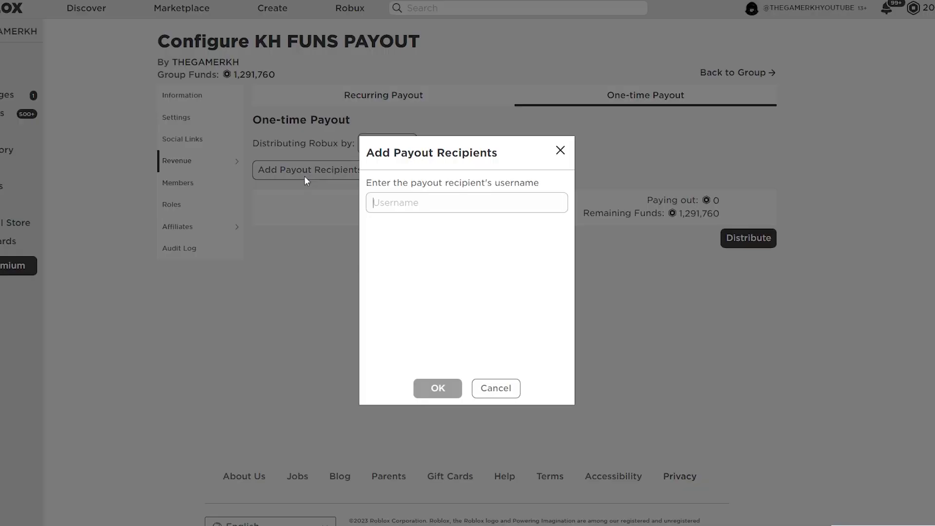
{"action": "left_click", "coordinate": [407, 202]}
{"action": "type", "text": "gyarigamez"}
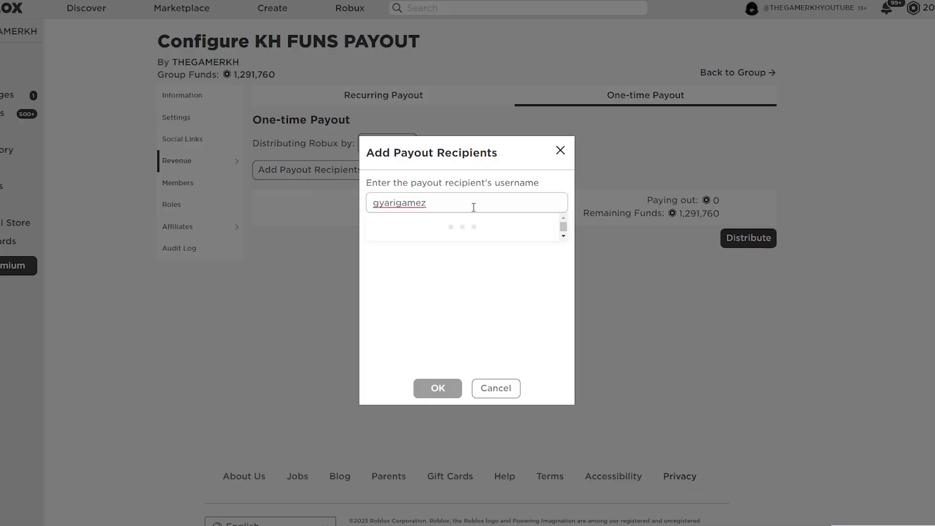
{"action": "left_click", "coordinate": [462, 227]}
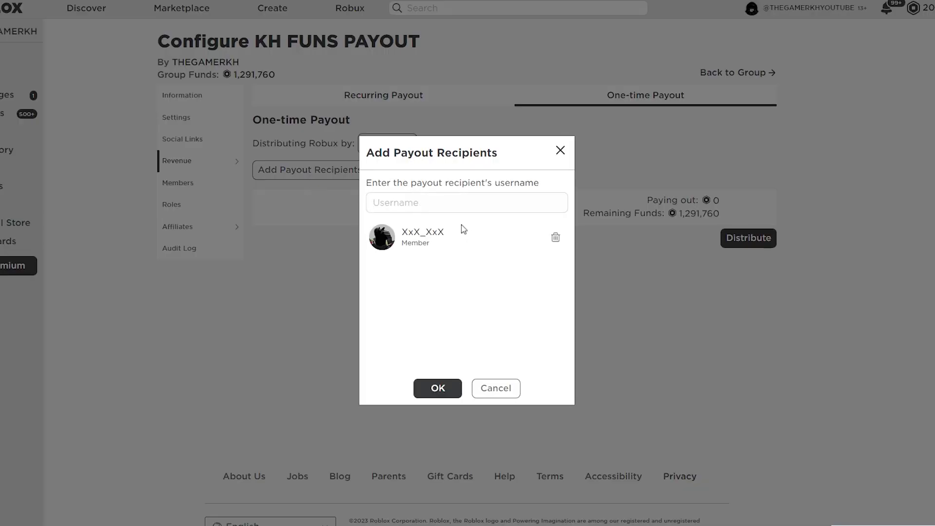
{"action": "left_click", "coordinate": [436, 388]}
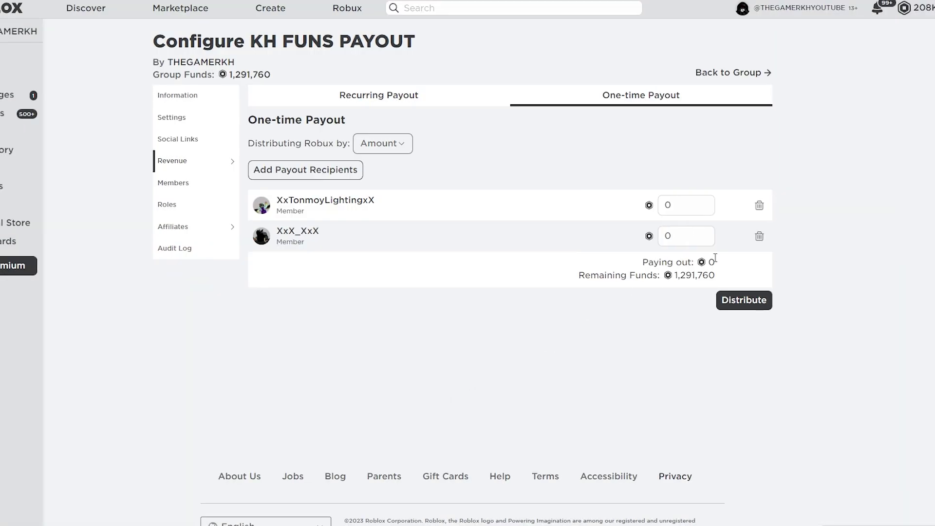
{"action": "left_click", "coordinate": [759, 205]}
Enter 31,000 Robux for the remaining recipient and distribute the payout
{"action": "left_click", "coordinate": [667, 205]}
{"action": "type", "text": "31"}
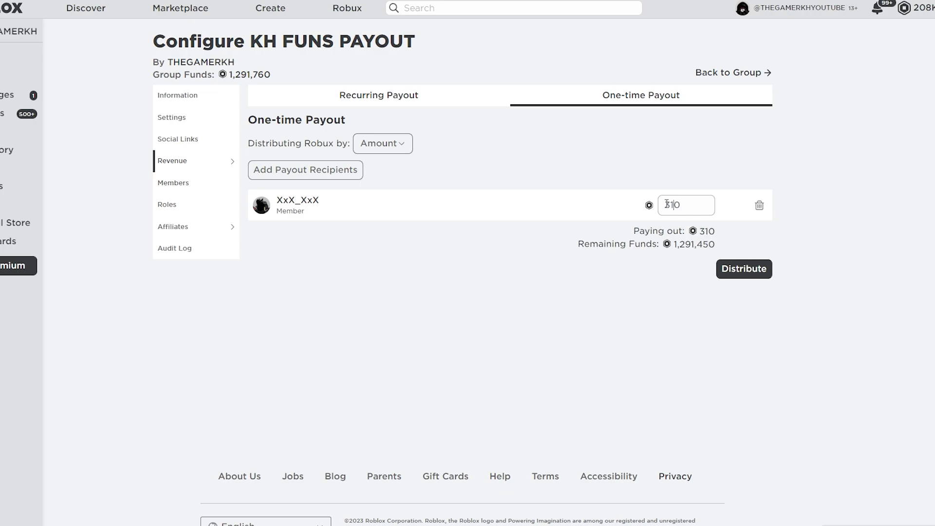
{"action": "type", "text": "00"}
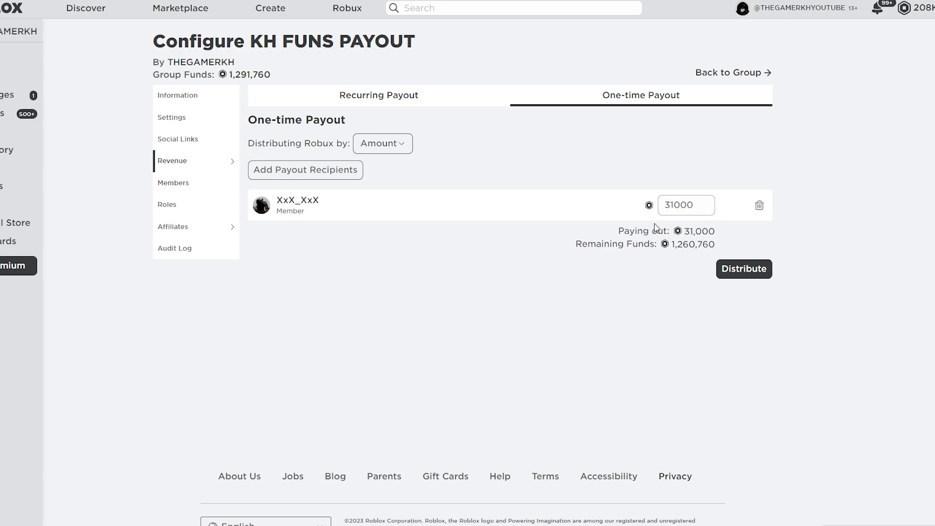
{"action": "left_click", "coordinate": [748, 271]}
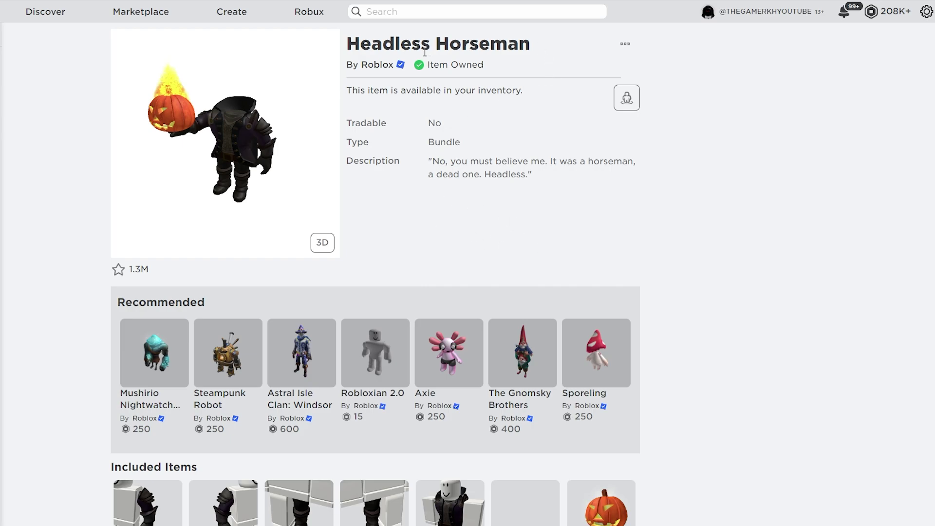
{"action": "left_click_drag", "start_coordinate": [344, 49], "coordinate": [532, 46]}
{"action": "left_click", "coordinate": [555, 43]}
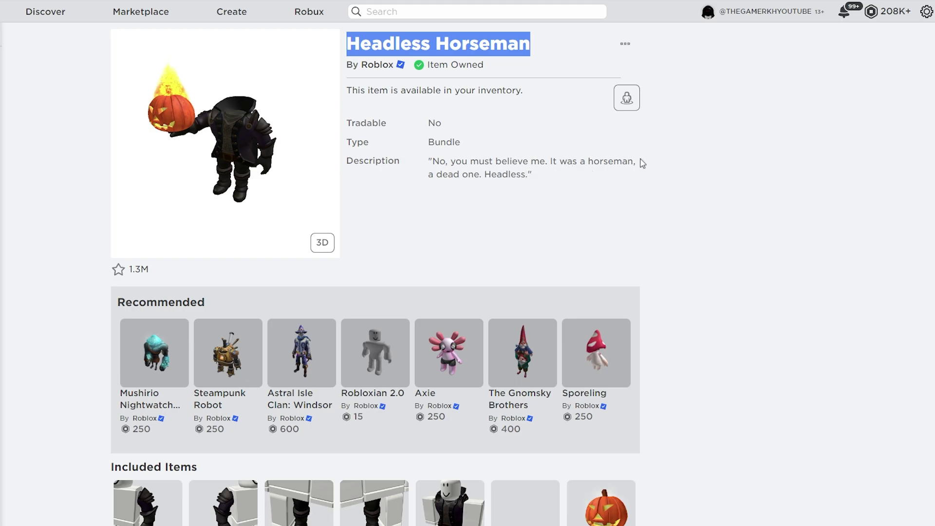
{"action": "left_click", "coordinate": [539, 207]}
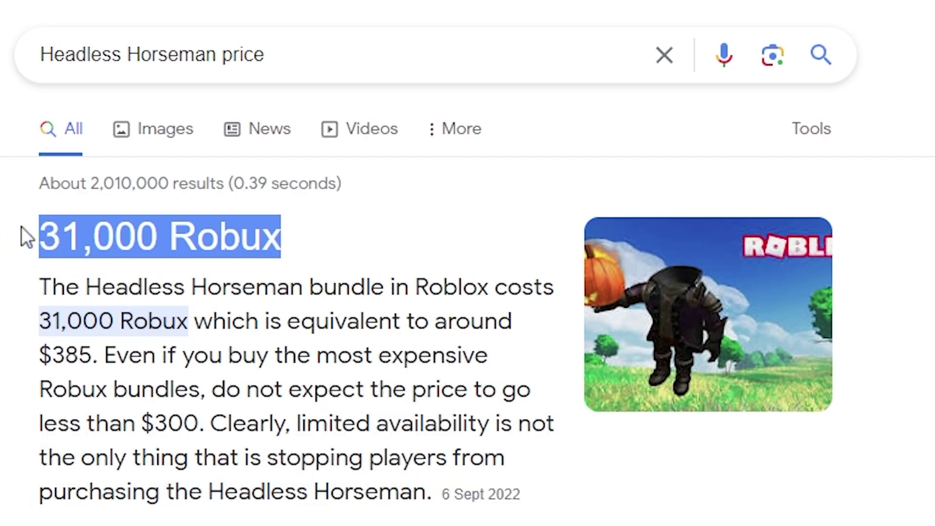
Deselect the highlighted 31,000 Robux answer in the 'Headless Horseman price' results
{"action": "left_click", "coordinate": [28, 224]}
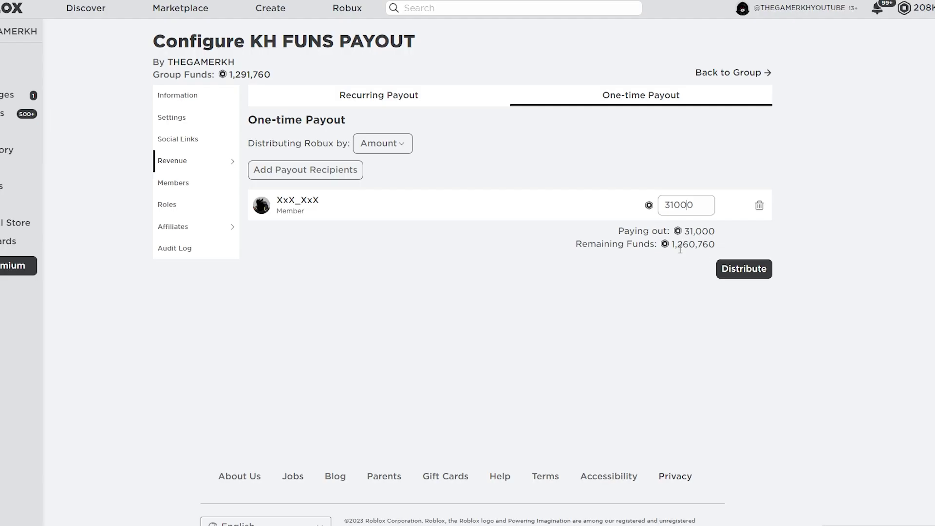
Distribute 31,000 Robux to the listed member, leaving 1,260,760 Robux in group funds
{"action": "left_click", "coordinate": [743, 268]}
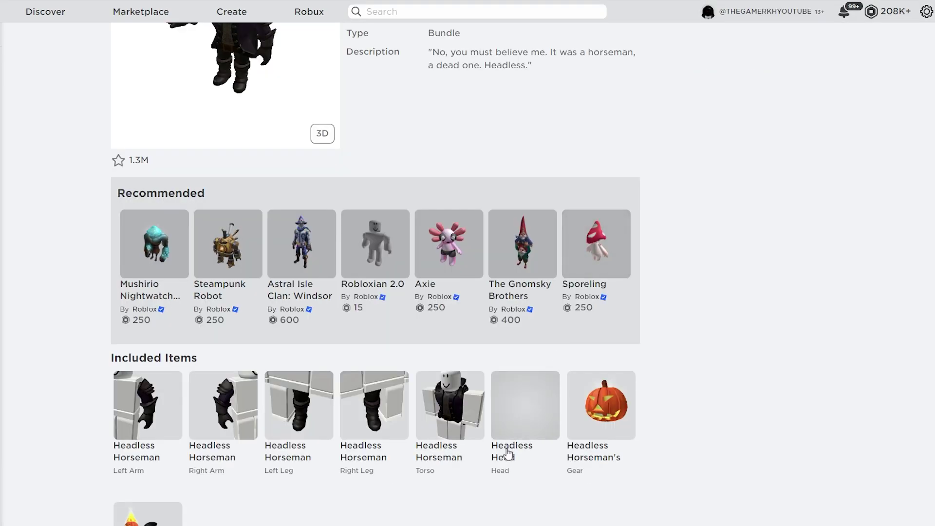
Scroll the Headless Horseman bundle page toward its Included Items list
{"action": "scroll", "coordinate": [374, 98], "scroll_direction": "up", "scroll_amount": 2}
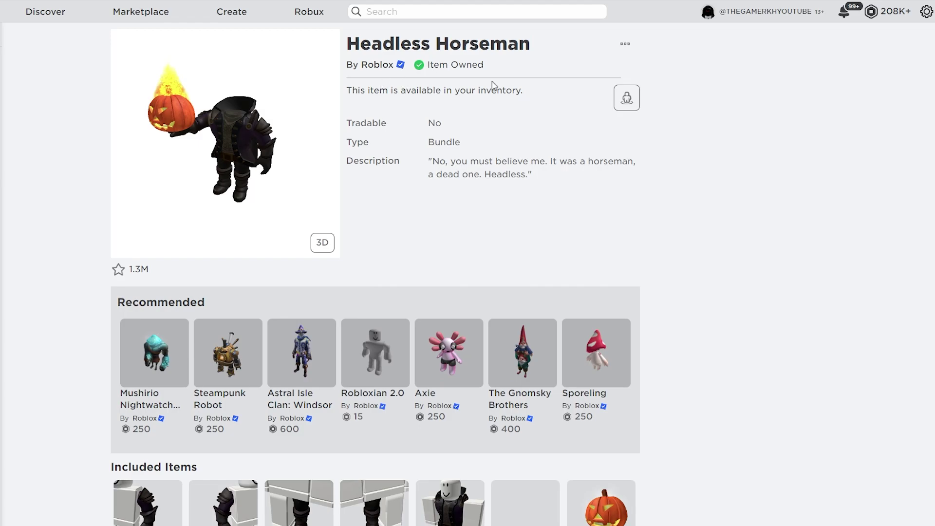
{"action": "scroll", "coordinate": [493, 85], "scroll_direction": "down", "scroll_amount": 2}
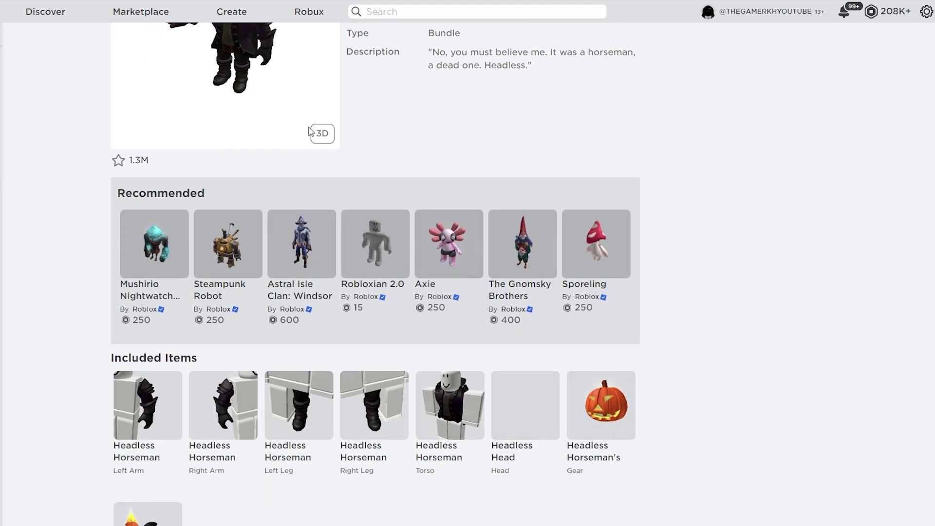